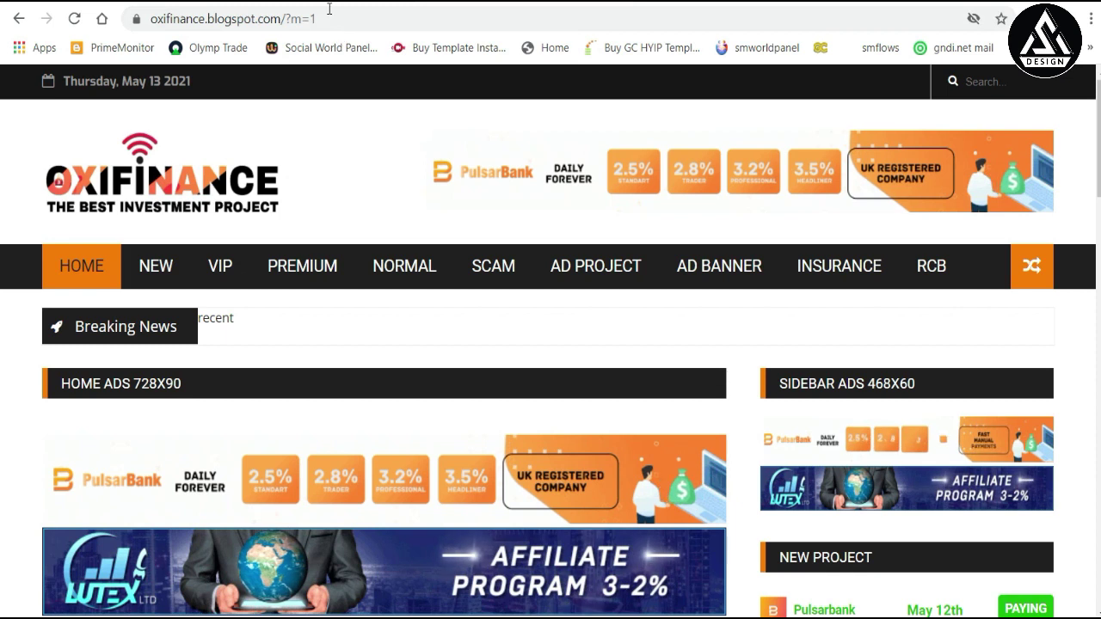
# Look over the live oxifinance blog at its blogspot address, scrolling through its posts
pyautogui.click(361, 2)
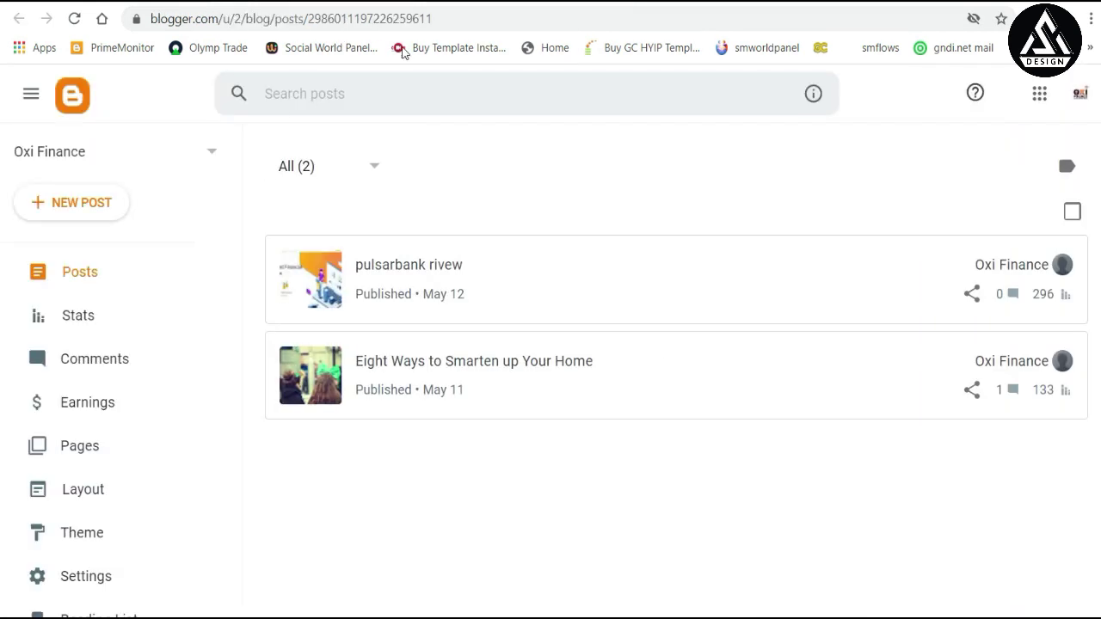
pyautogui.click(482, 3)
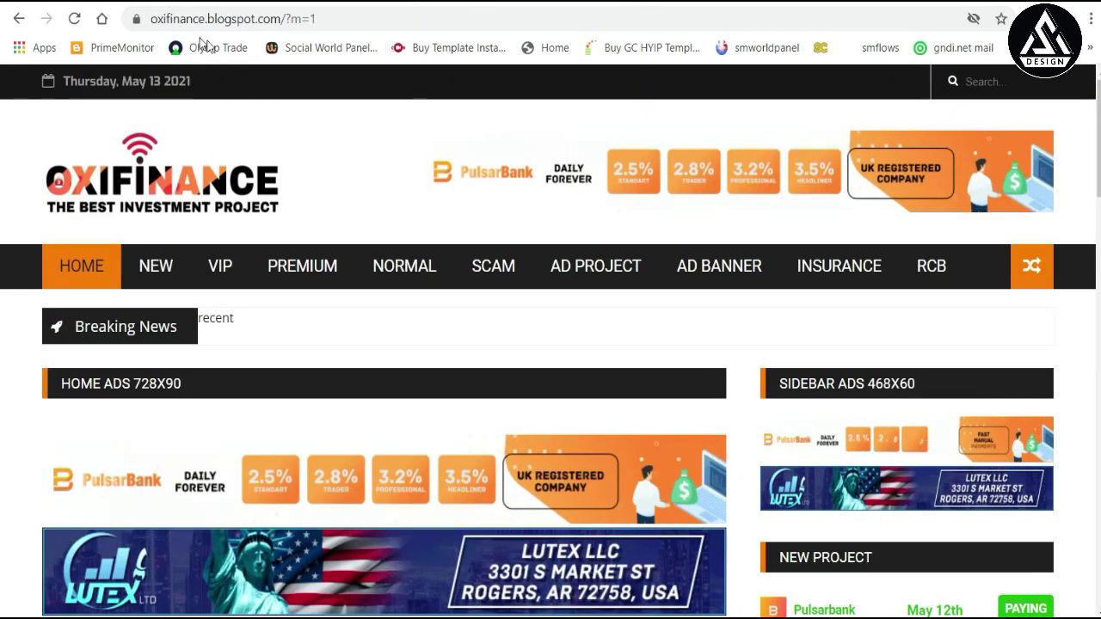
pyautogui.scroll(-3, 278, 287)
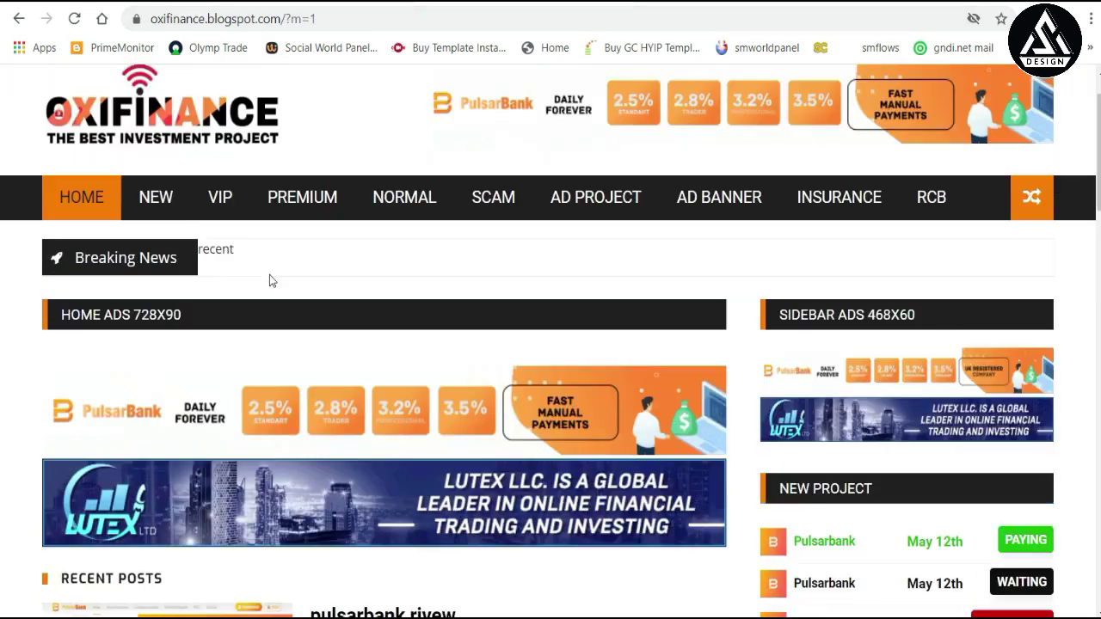
pyautogui.scroll(-15, 286, 285)
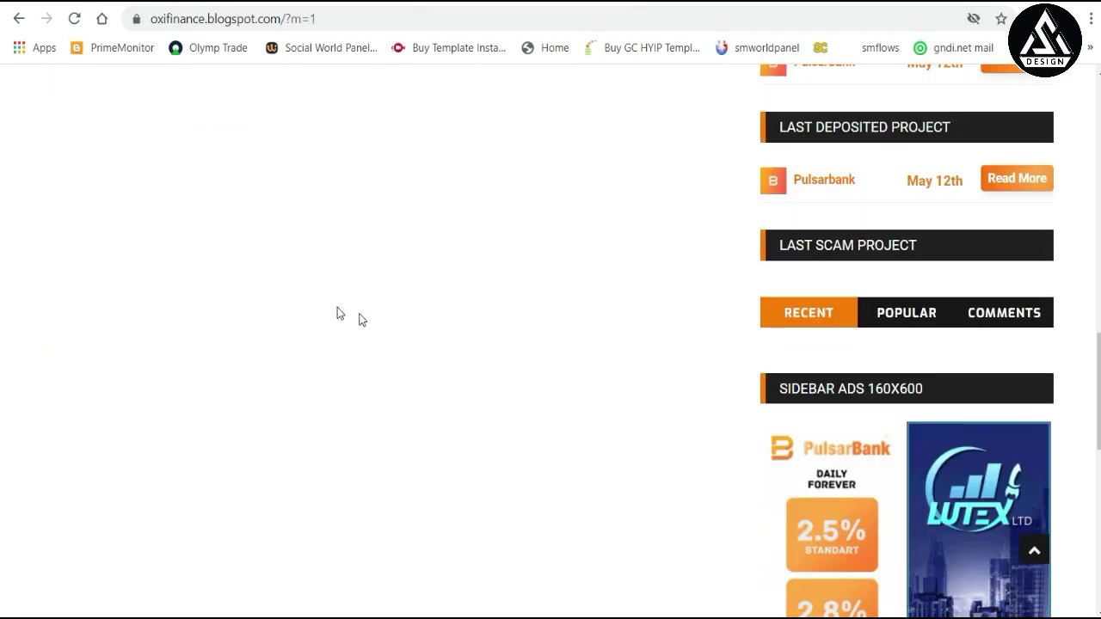
pyautogui.scroll(18, 444, 311)
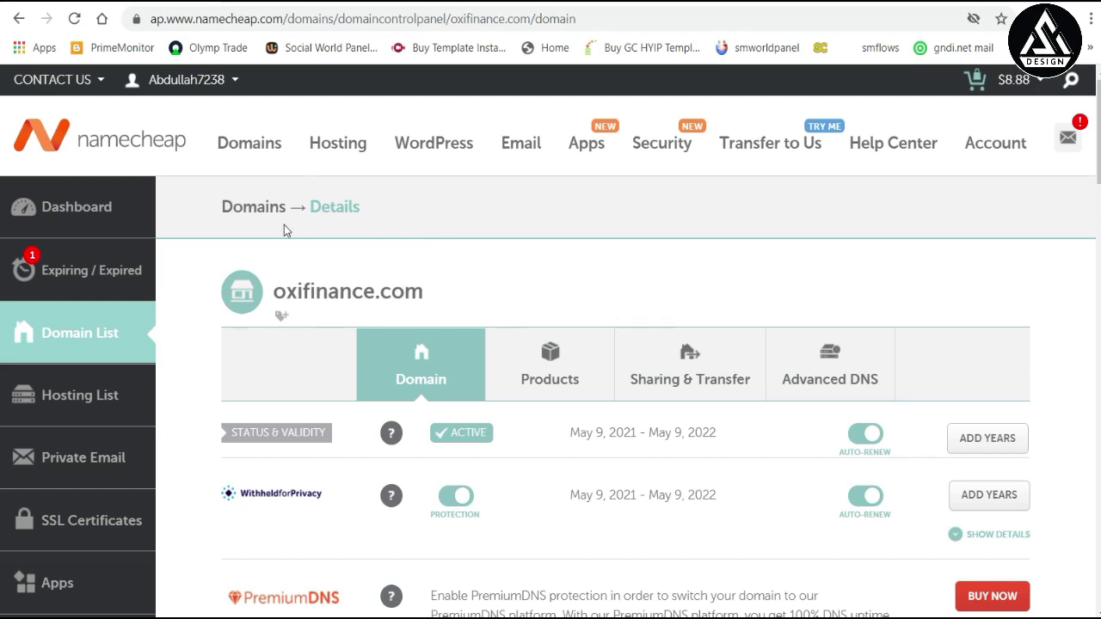
# Open the oxifinance.com management page from the Namecheap dashboard
pyautogui.click(60, 209)
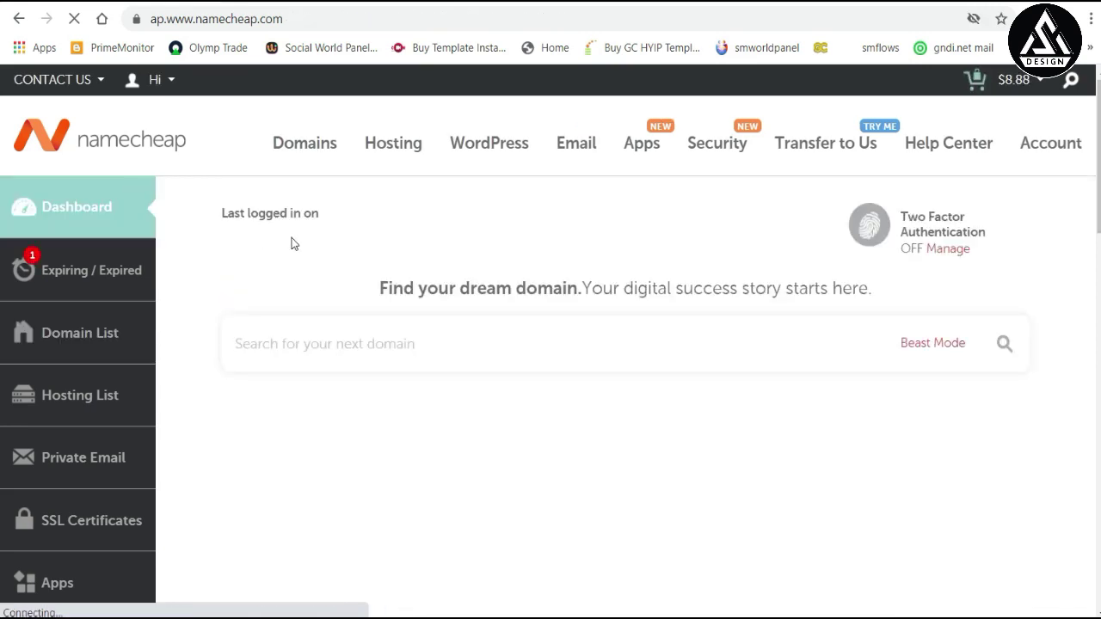
pyautogui.scroll(-3, 427, 372)
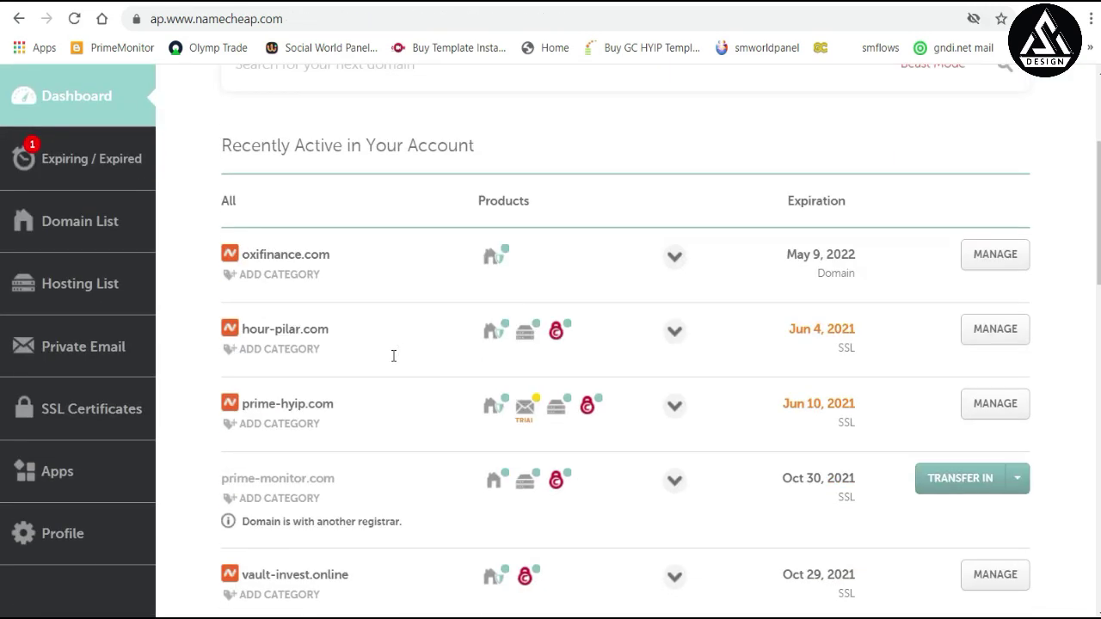
pyautogui.scroll(3, 385, 350)
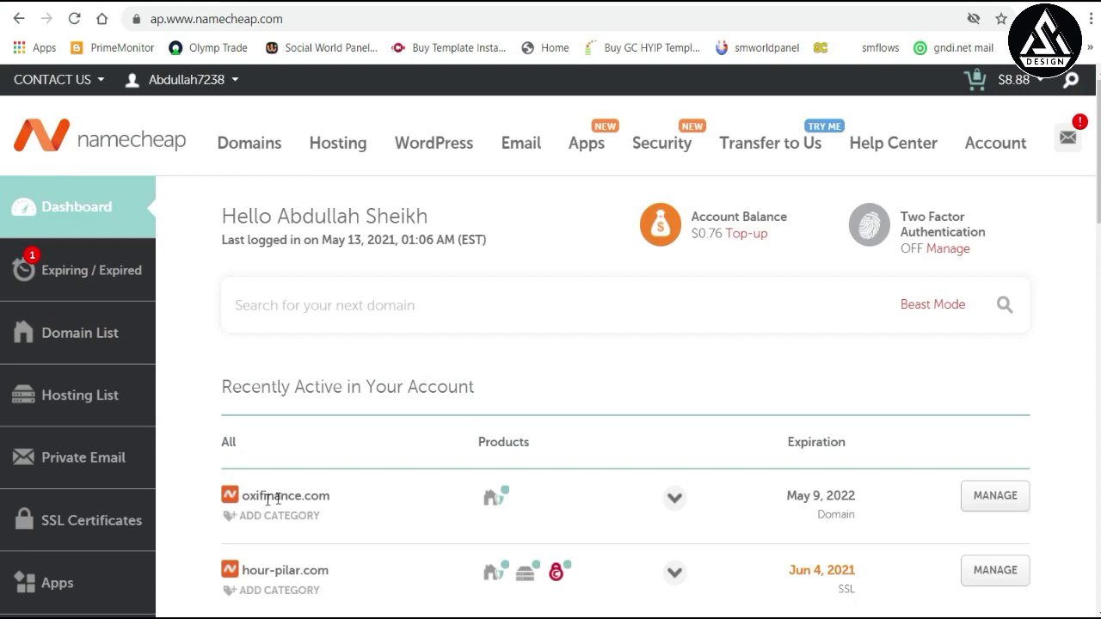
pyautogui.moveTo(245, 496); pyautogui.dragTo(364, 498)
pyautogui.click(369, 500)
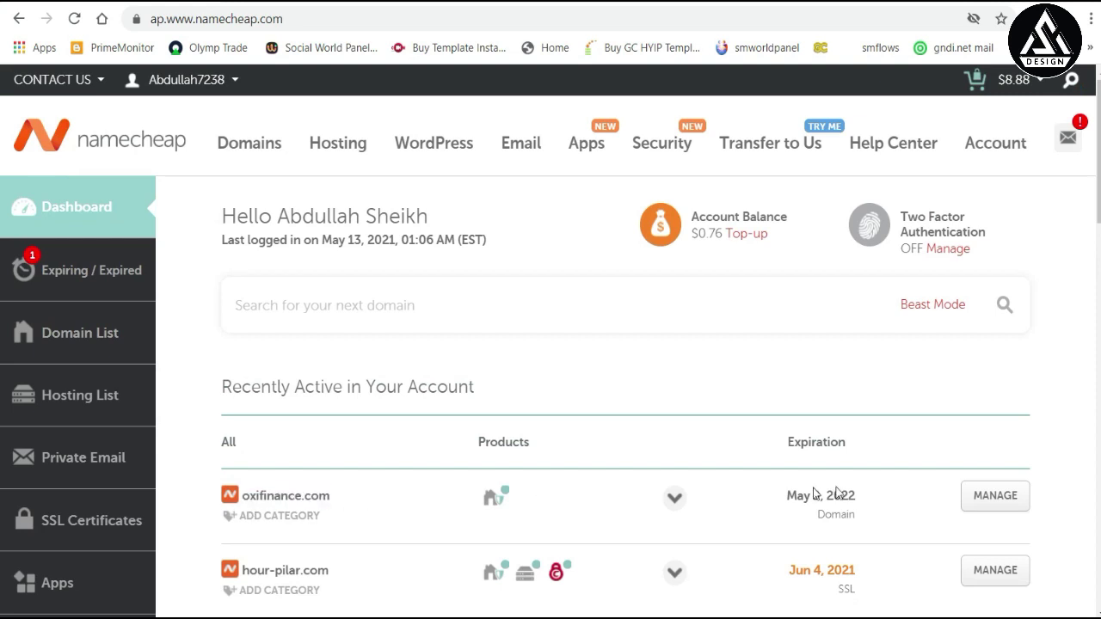
pyautogui.click(998, 497)
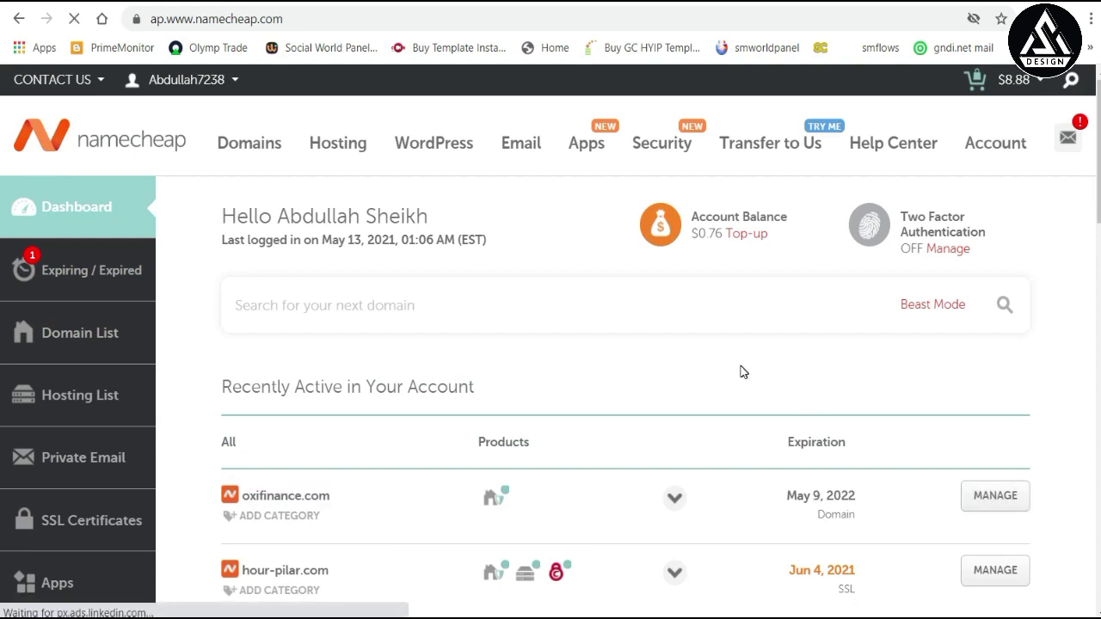
# Keep oxifinance.com's nameservers on Namecheap BasicDNS, save it, and go to Advanced DNS
pyautogui.scroll(-2, 474, 355)
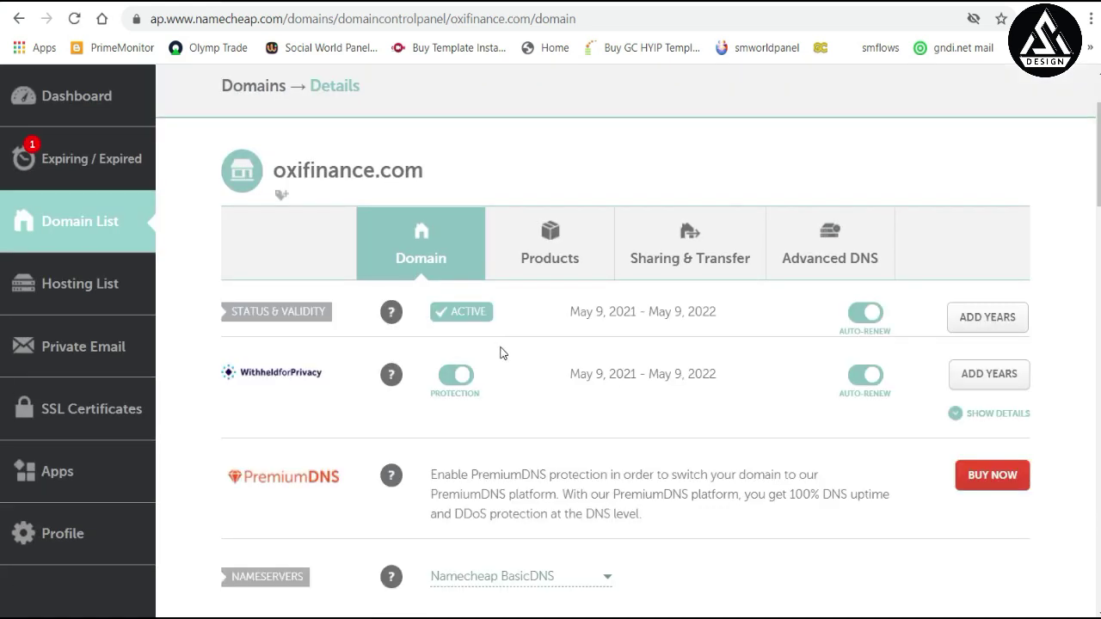
pyautogui.scroll(-1, 508, 352)
pyautogui.scroll(-1, 509, 353)
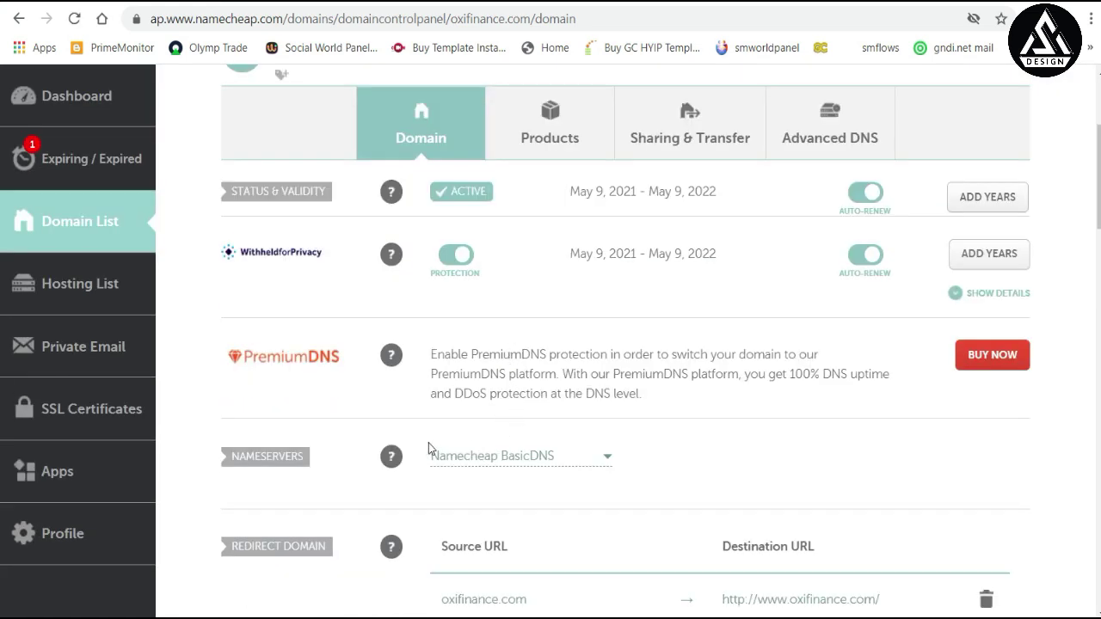
pyautogui.click(206, 465)
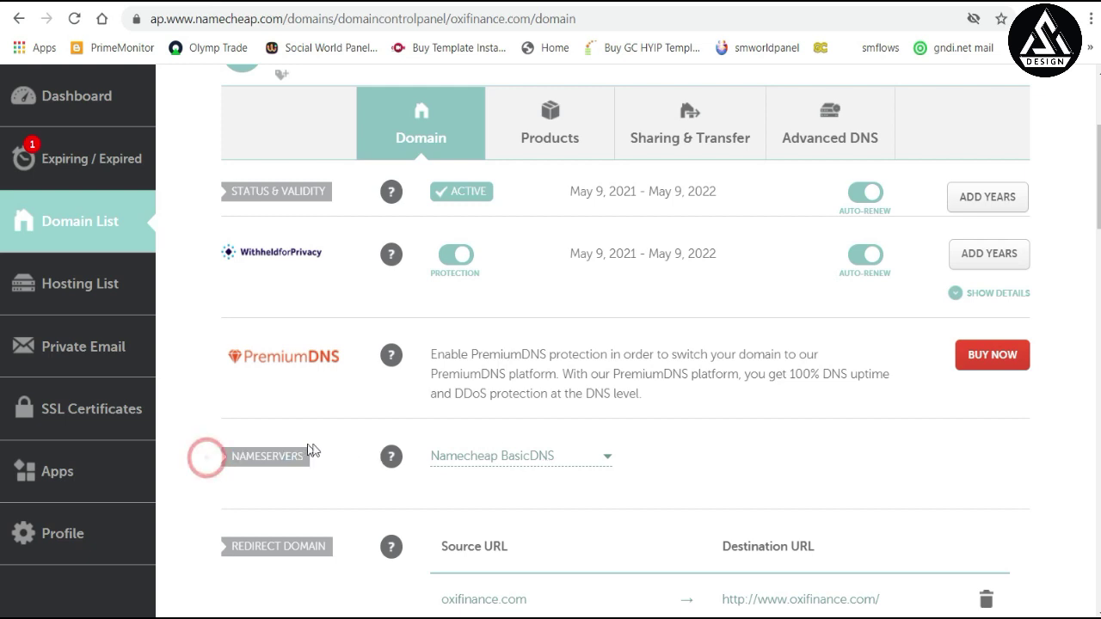
pyautogui.click(487, 458)
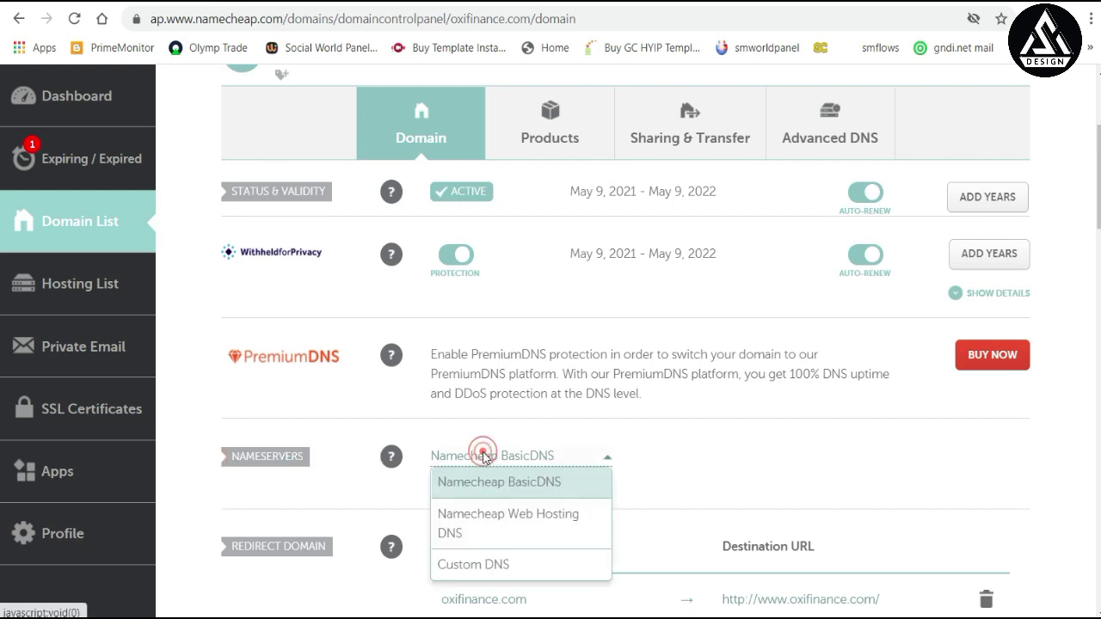
pyautogui.click(522, 487)
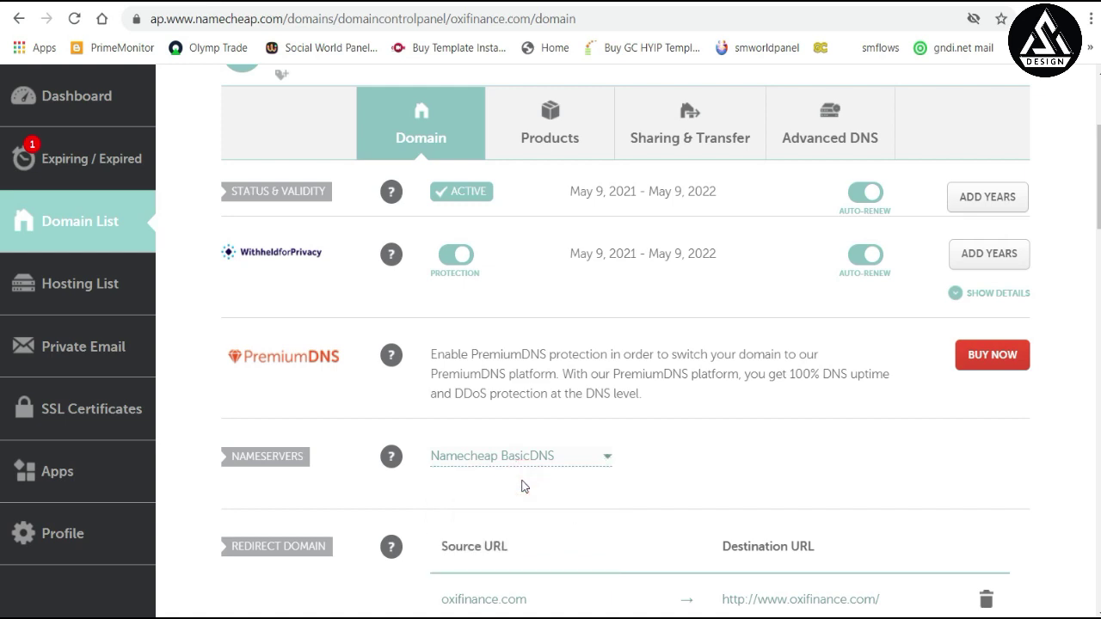
pyautogui.click(580, 456)
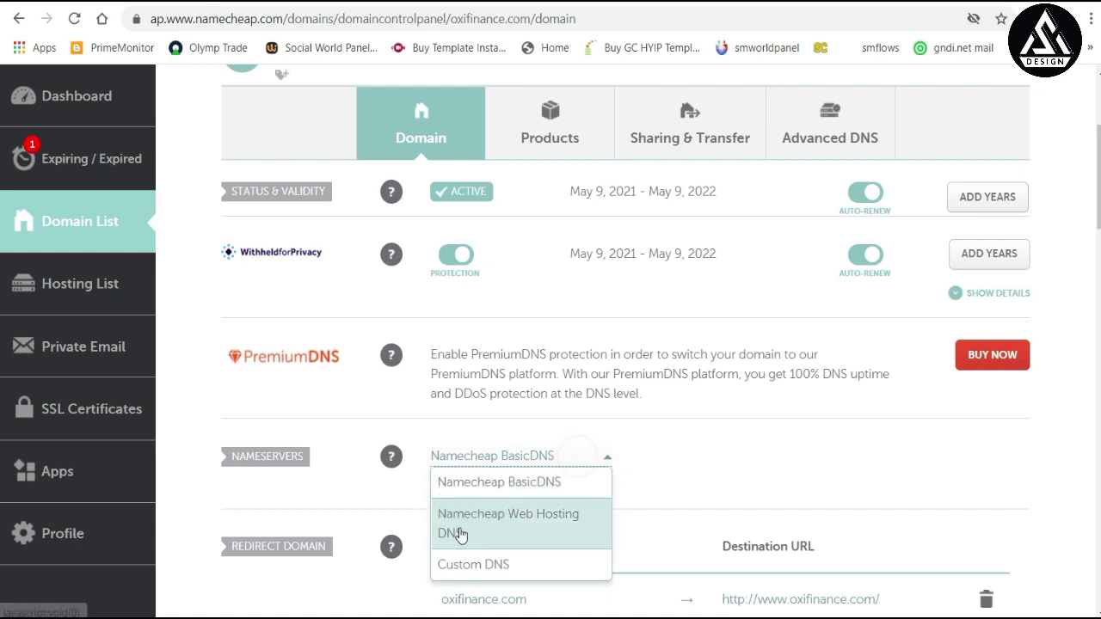
pyautogui.click(452, 530)
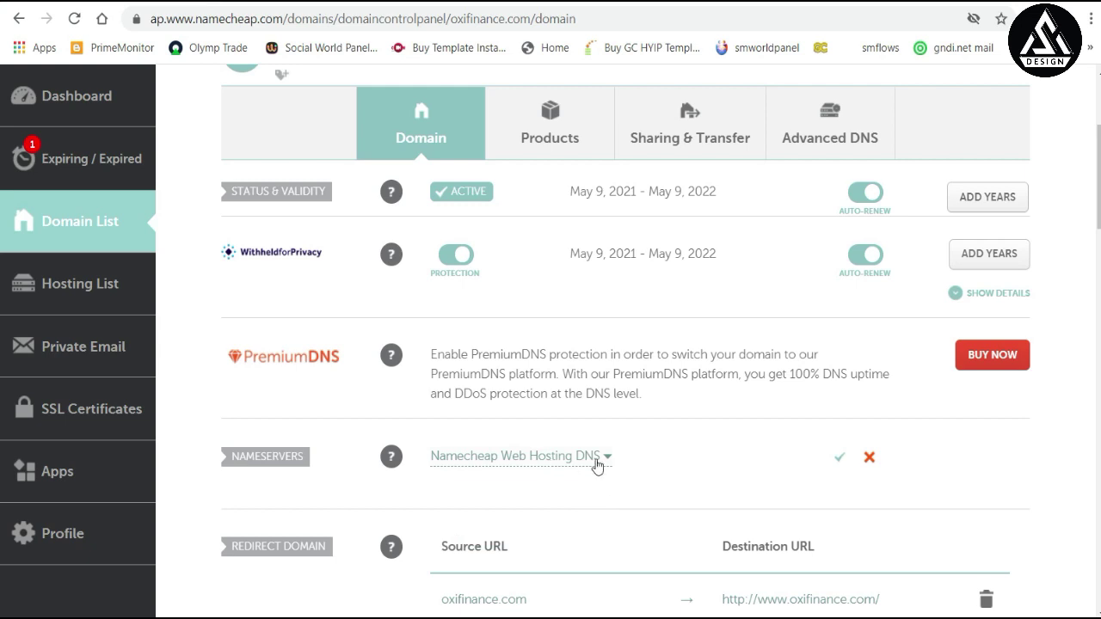
pyautogui.click(601, 457)
pyautogui.click(524, 482)
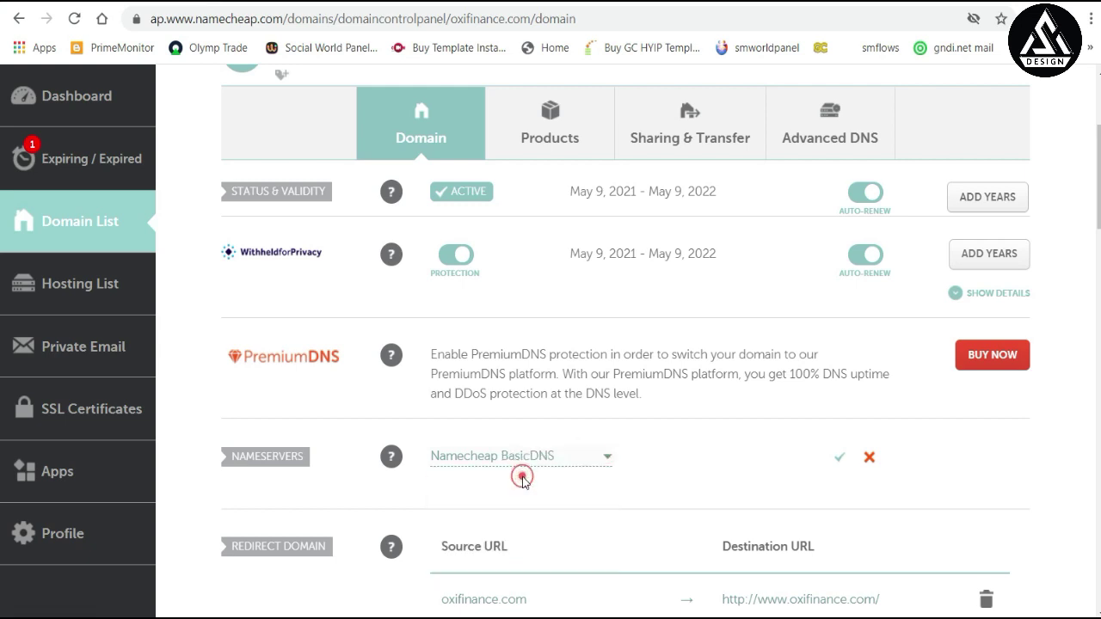
pyautogui.click(843, 461)
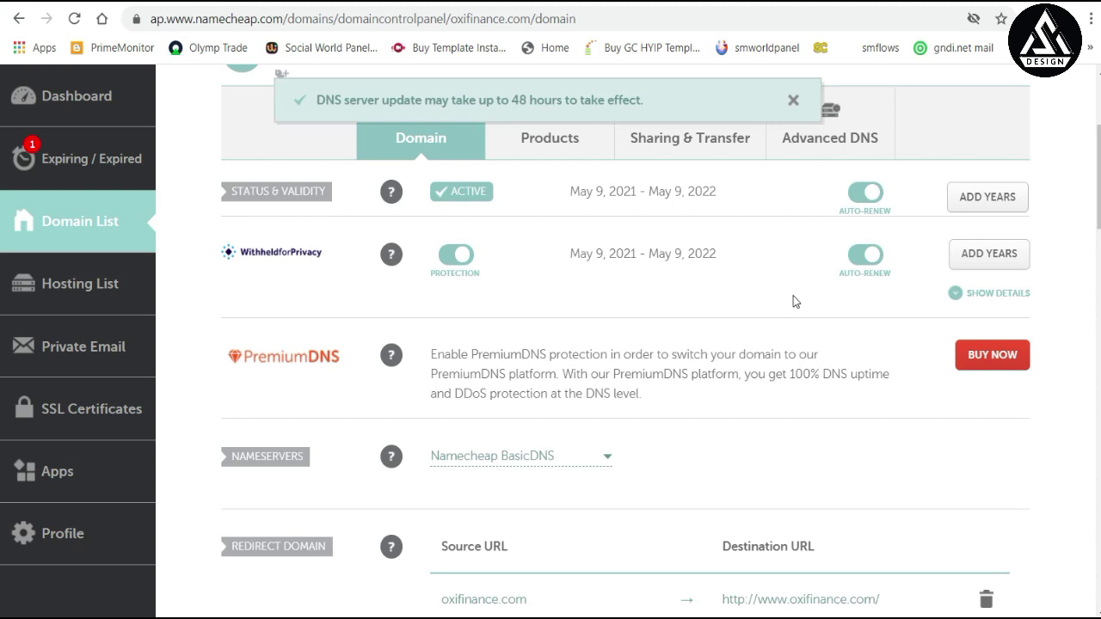
pyautogui.click(849, 129)
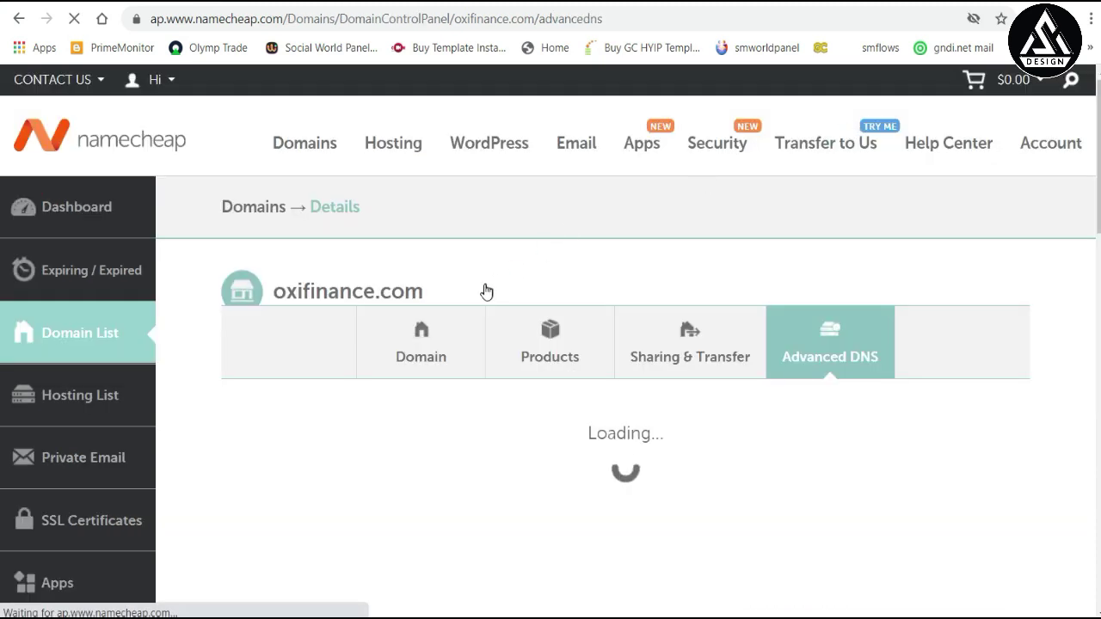
# Delete the existing www CNAME and URL Redirect host records
pyautogui.scroll(-3, 430, 369)
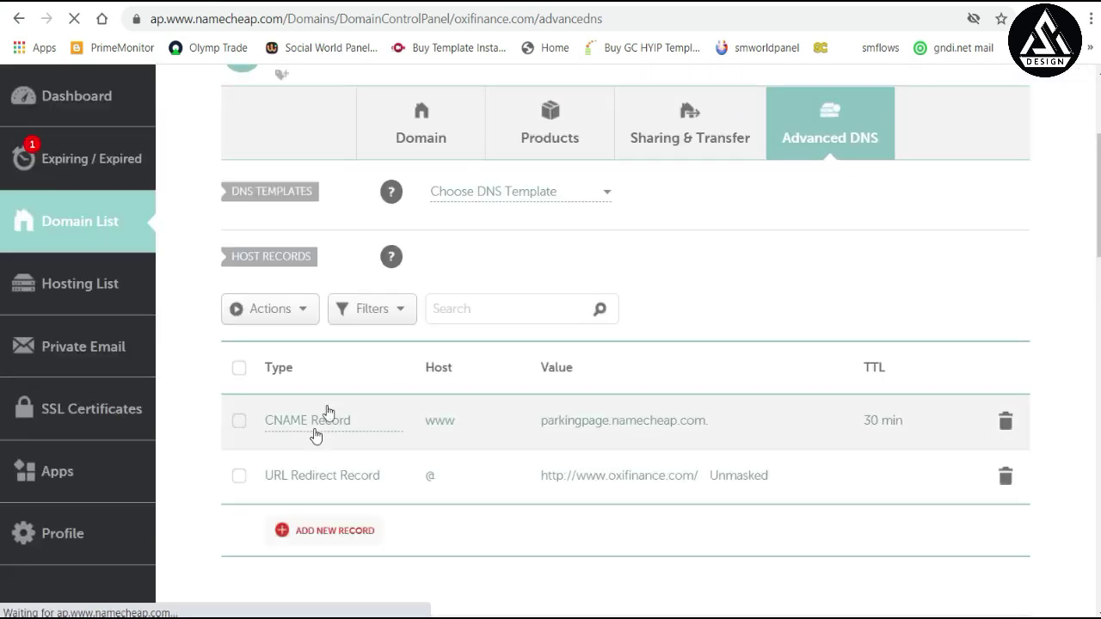
pyautogui.click(239, 369)
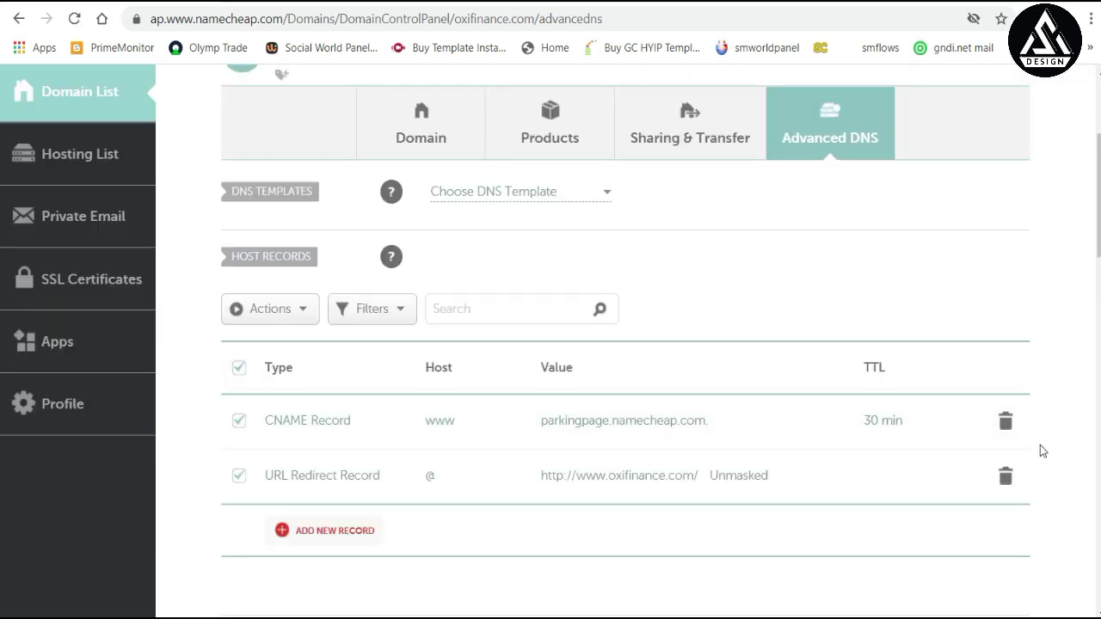
pyautogui.click(1004, 421)
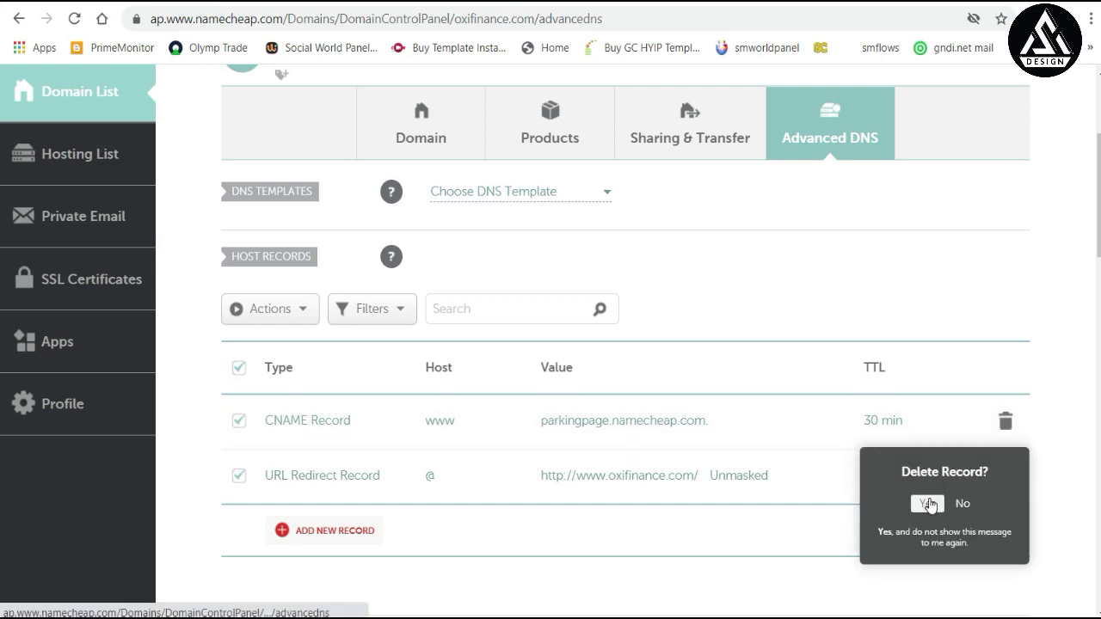
pyautogui.click(927, 503)
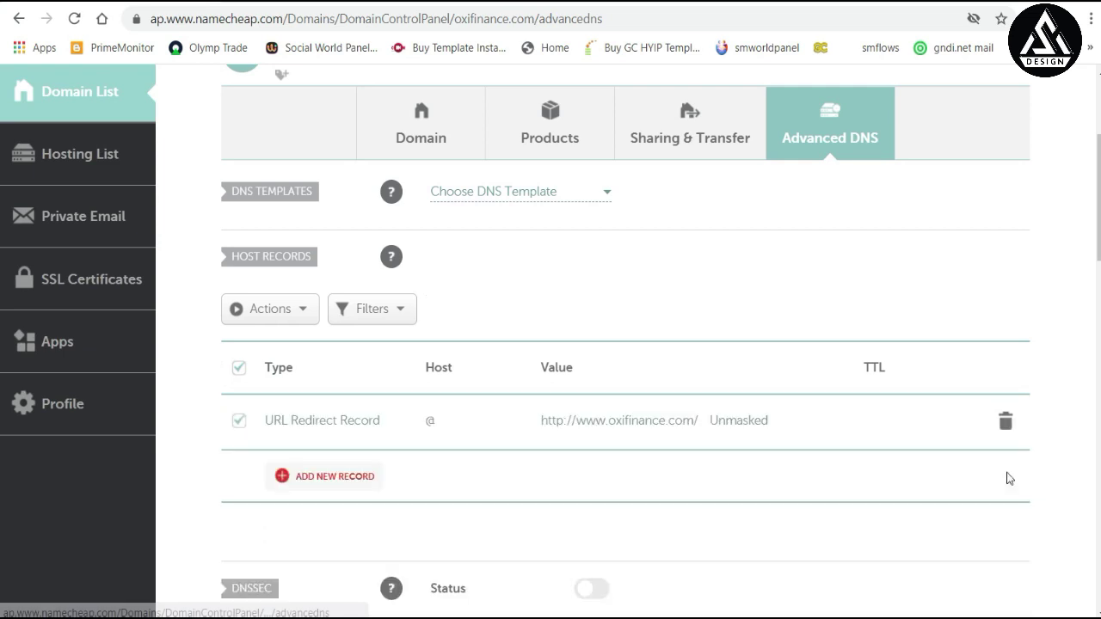
pyautogui.click(1006, 422)
pyautogui.click(927, 503)
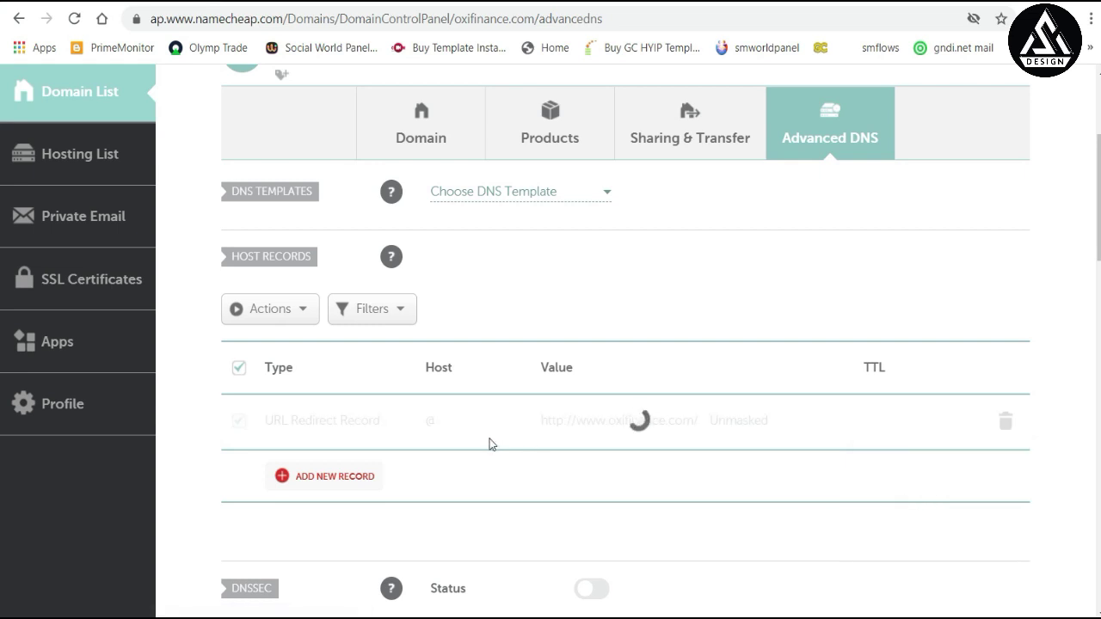
# Copy the domain name oxifinance.com from the page header
pyautogui.scroll(2, 474, 422)
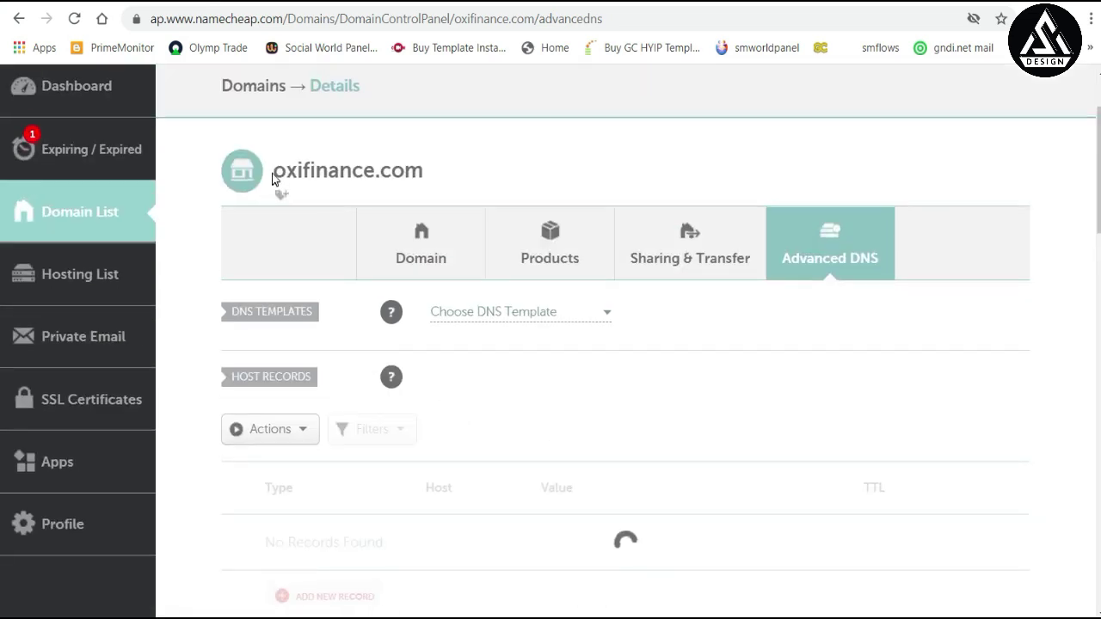
pyautogui.moveTo(272, 178); pyautogui.dragTo(423, 161)
pyautogui.rightClick(392, 170)
pyautogui.click(430, 180)
# Open Oxi Finance's Blogger Settings and scroll down to the Publishing section
pyautogui.click(323, 2)
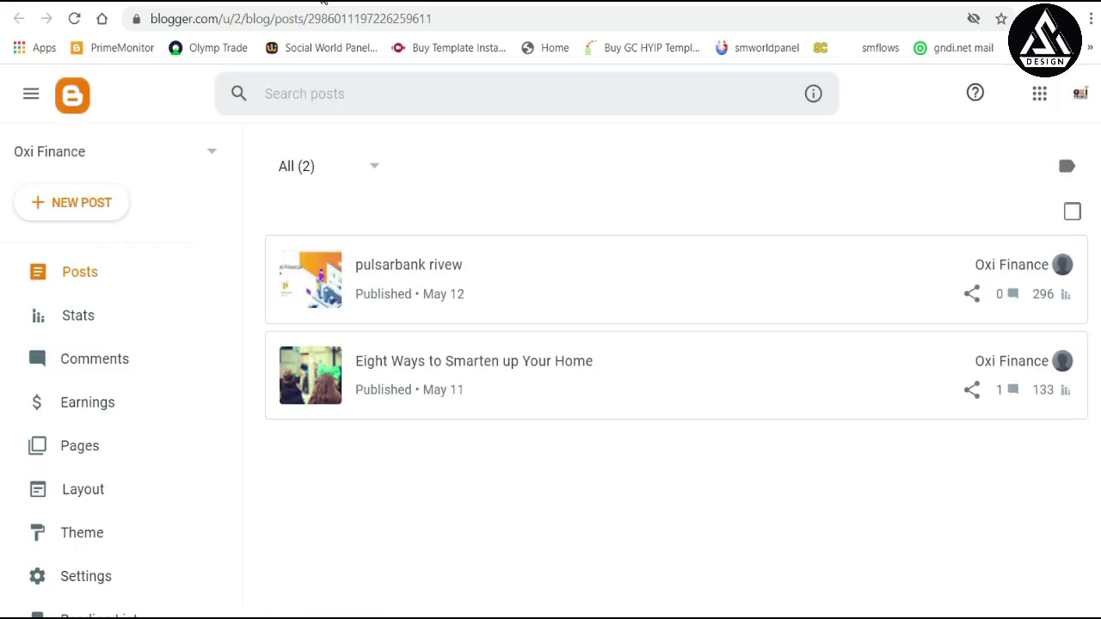
pyautogui.scroll(-2, 71, 432)
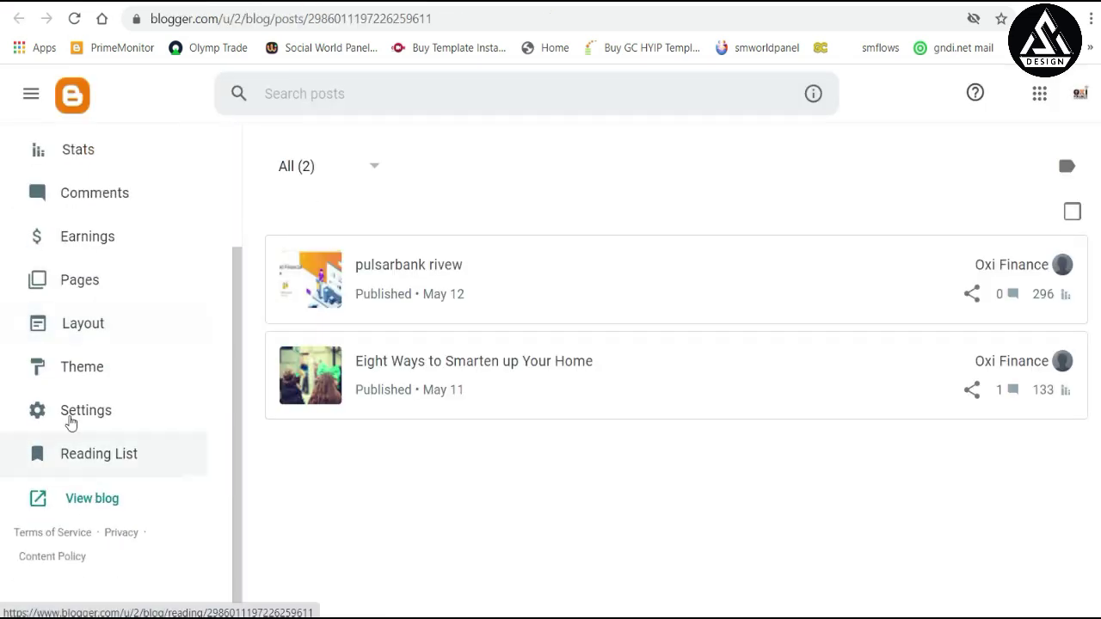
pyautogui.click(73, 410)
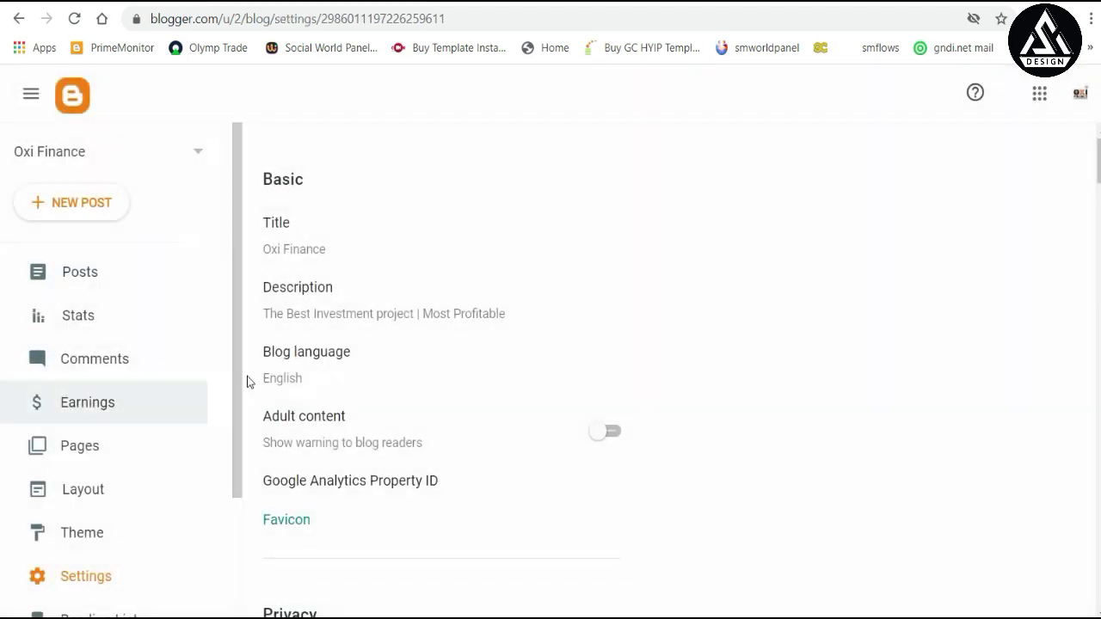
pyautogui.scroll(-5, 326, 370)
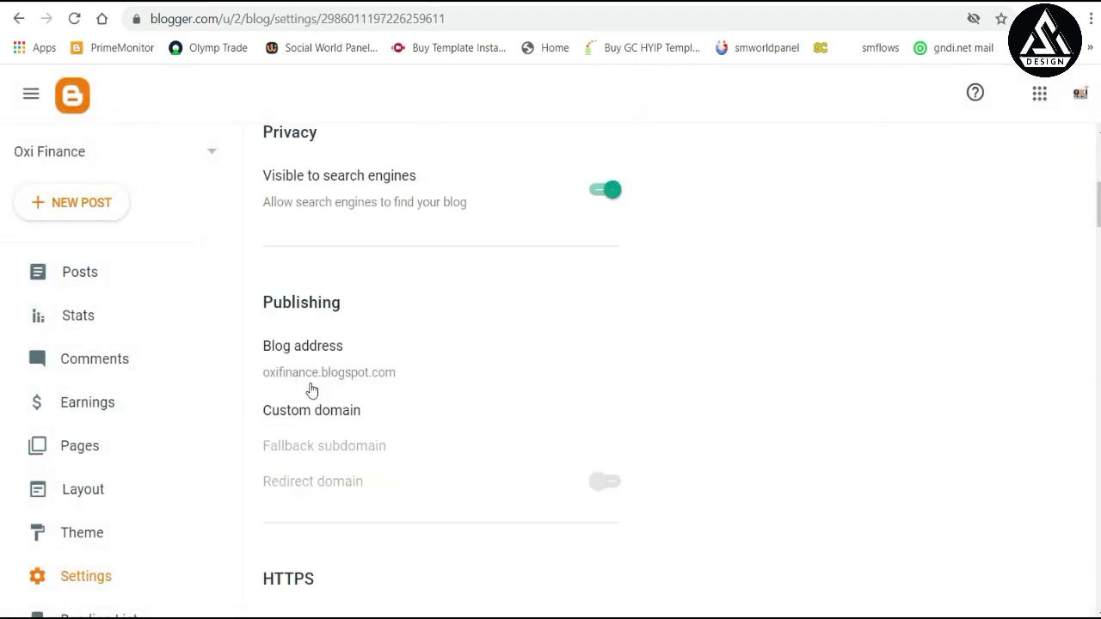
pyautogui.scroll(-3, 310, 383)
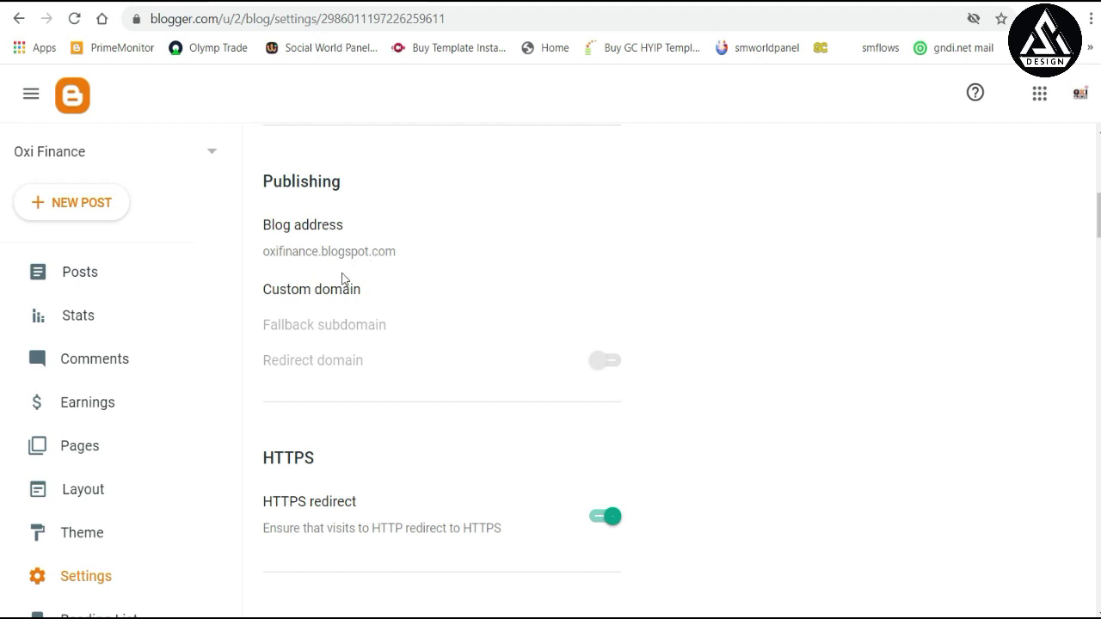
pyautogui.click(295, 292)
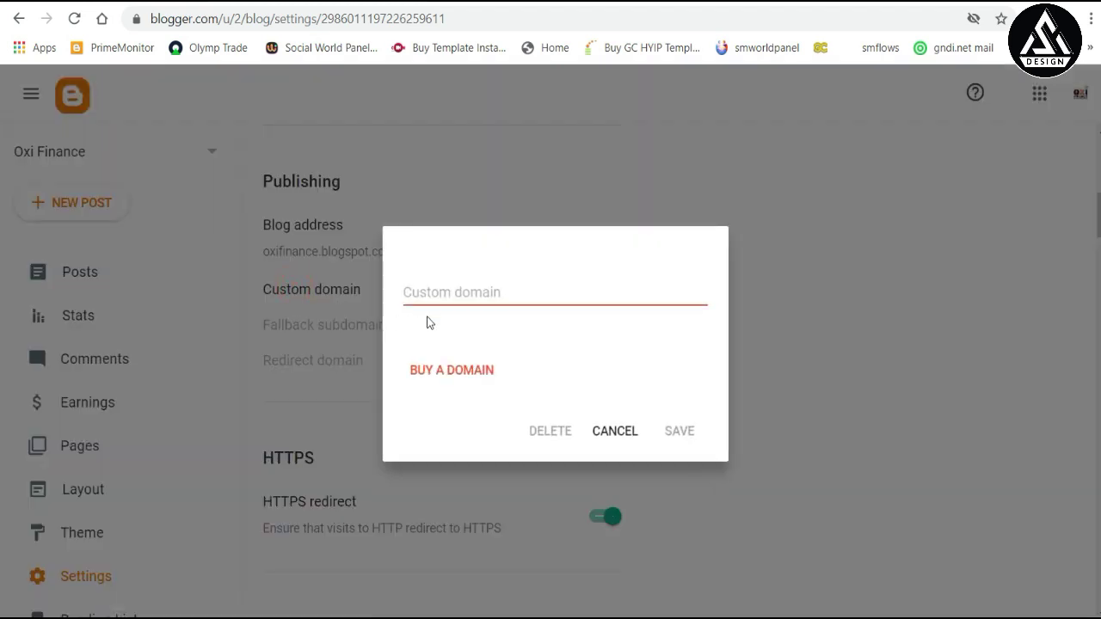
pyautogui.click(431, 292)
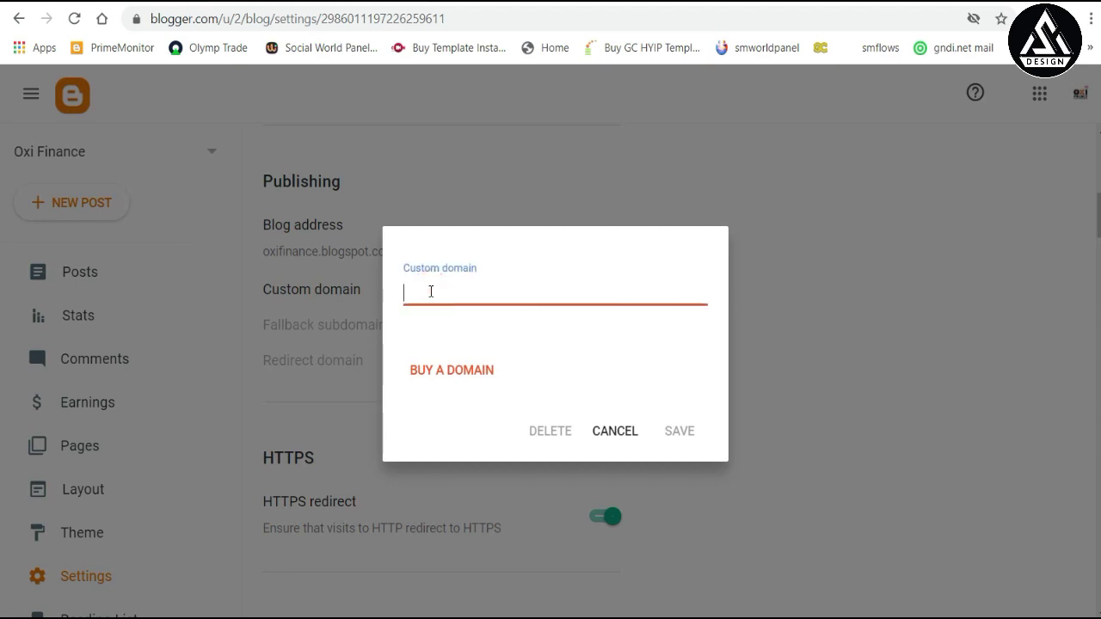
pyautogui.write('www.oxifinance.com')
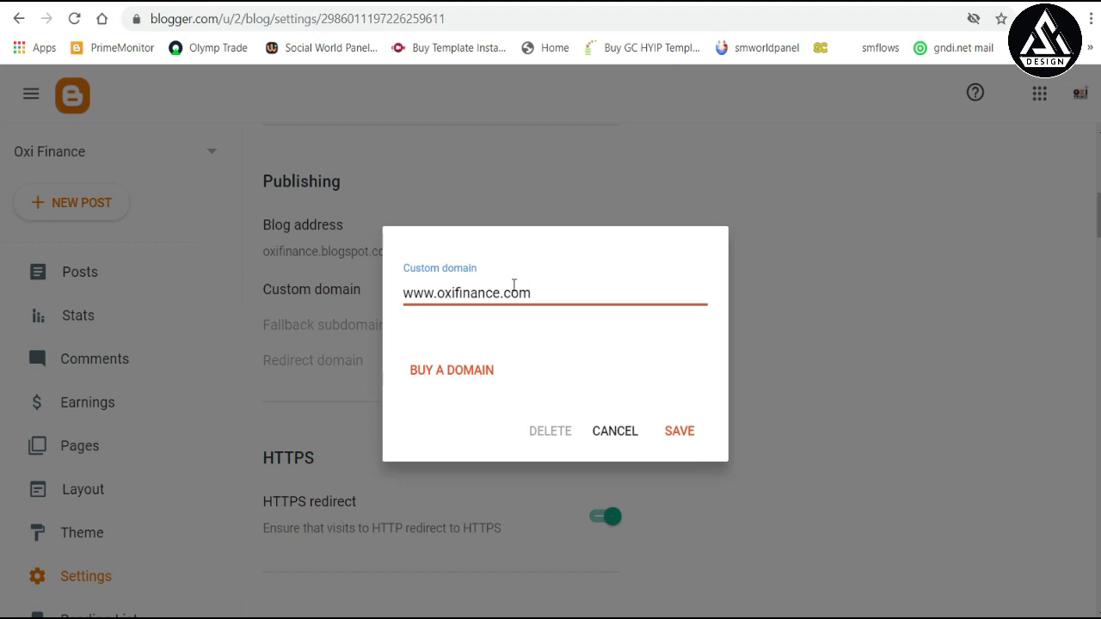
pyautogui.click(680, 433)
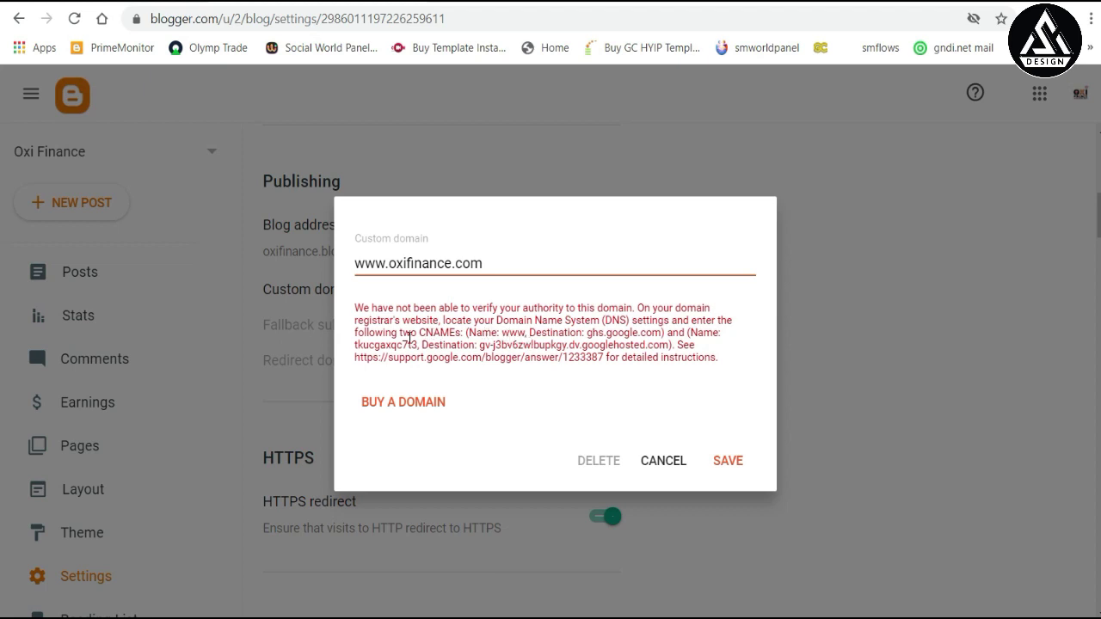
# Copy the host name 'www' from Blogger's required CNAME instructions
pyautogui.moveTo(419, 332); pyautogui.dragTo(461, 329)
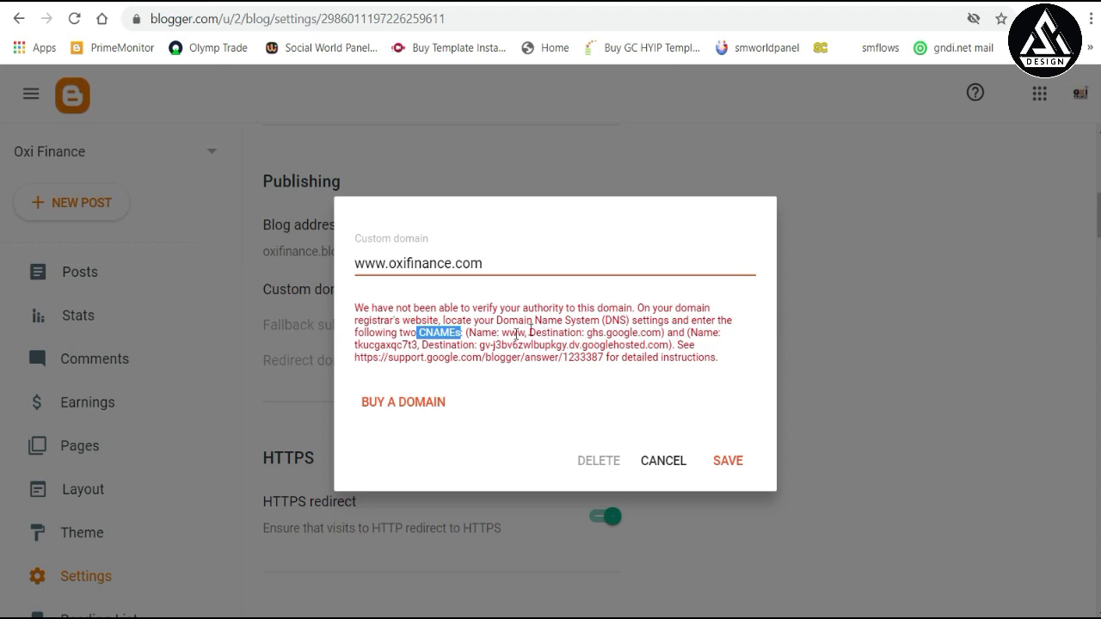
pyautogui.moveTo(503, 333); pyautogui.dragTo(525, 333)
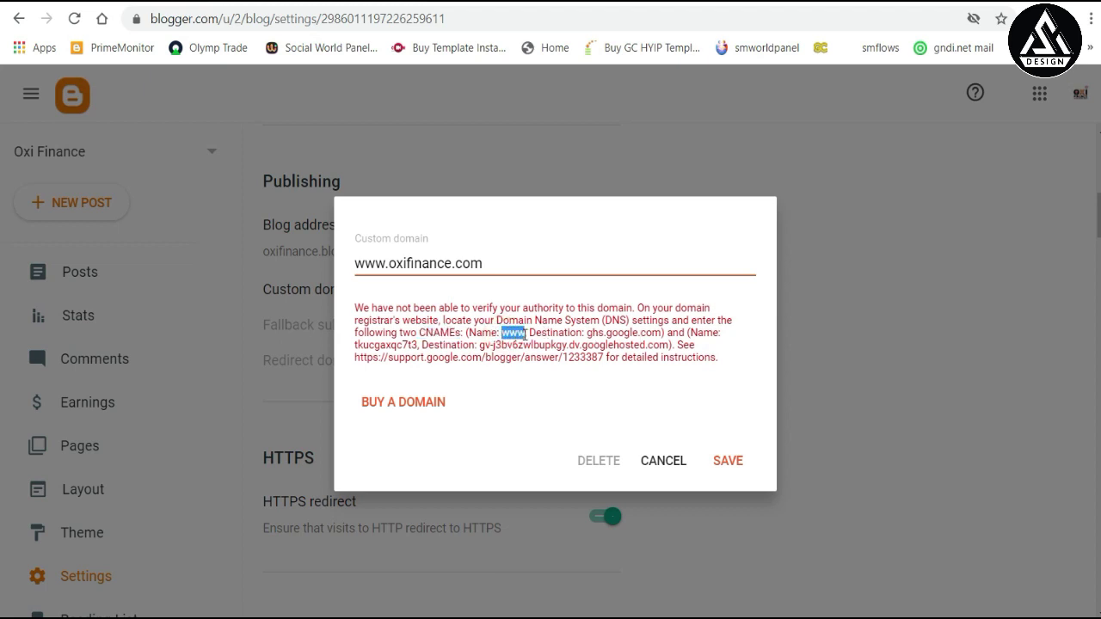
pyautogui.rightClick(523, 334)
pyautogui.click(541, 346)
pyautogui.hotkey('ctrl', 'Tab')
pyautogui.scroll(-2, 398, 368)
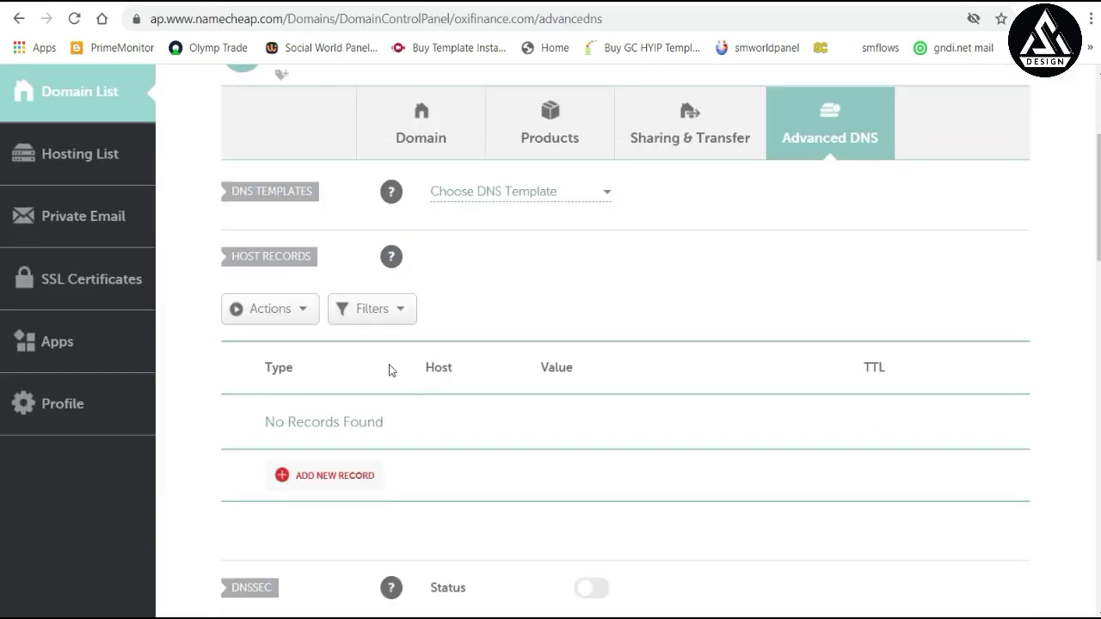
pyautogui.click(340, 476)
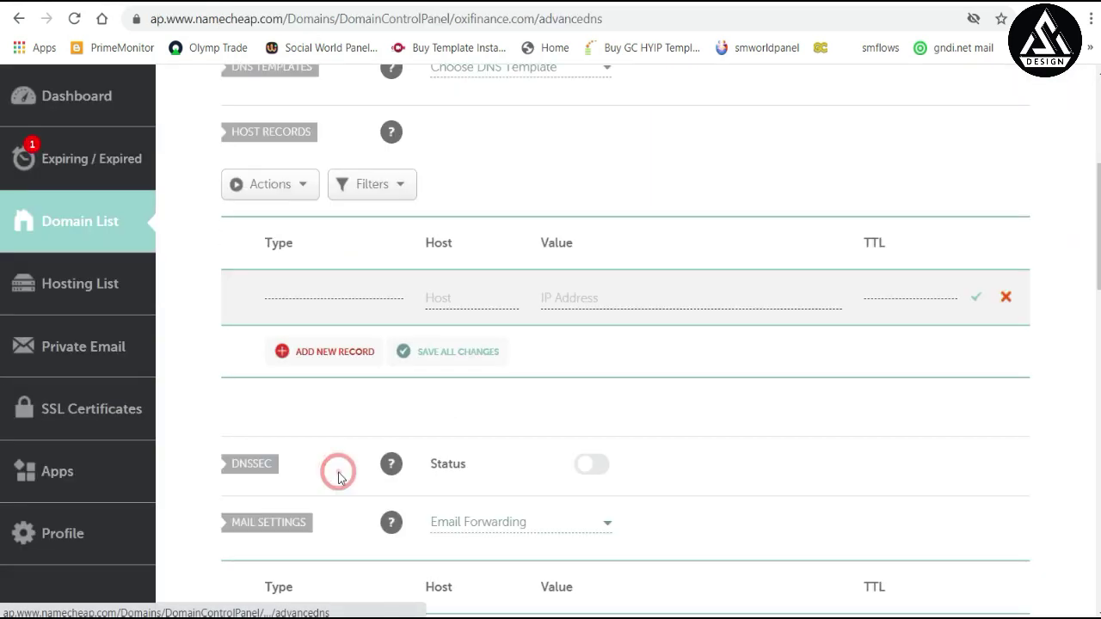
pyautogui.scroll(-2, 316, 352)
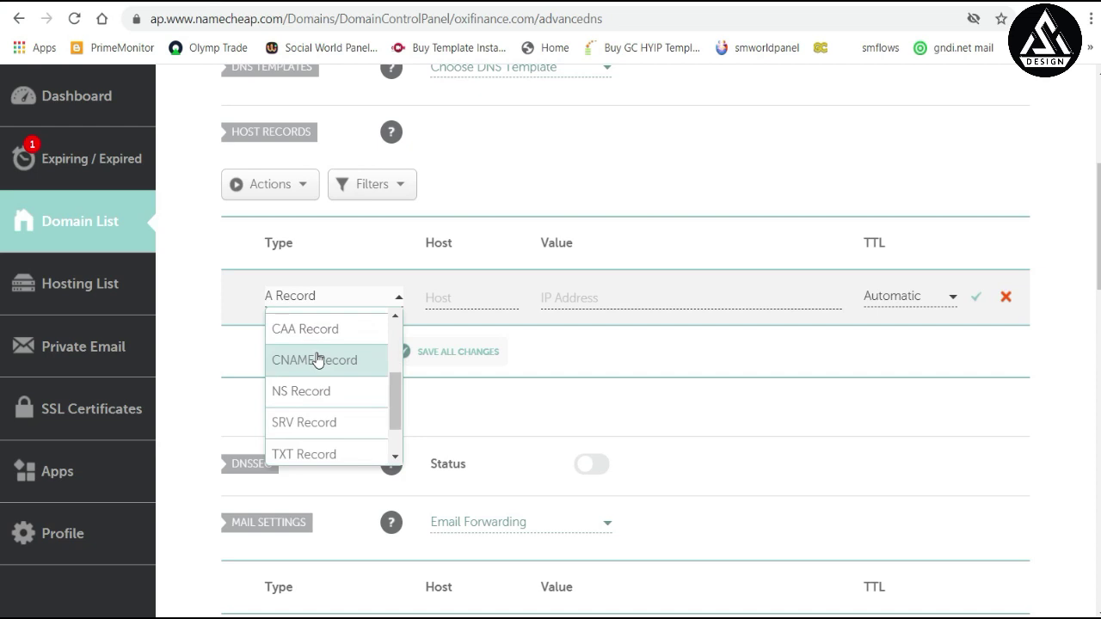
pyautogui.click(315, 361)
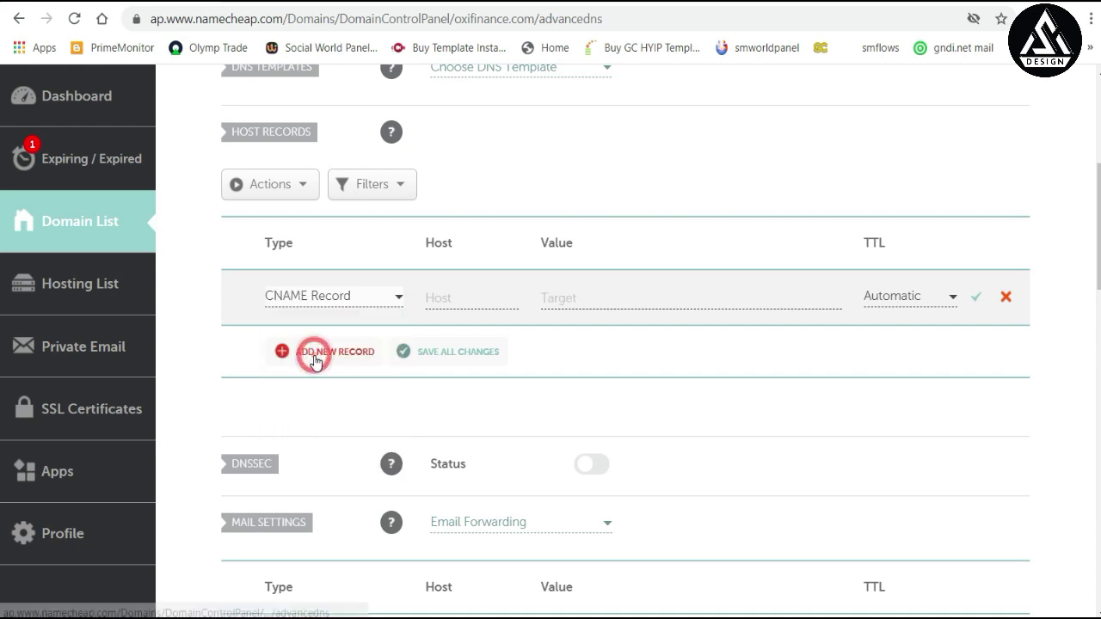
pyautogui.click(451, 297)
pyautogui.rightClick(450, 299)
pyautogui.click(487, 435)
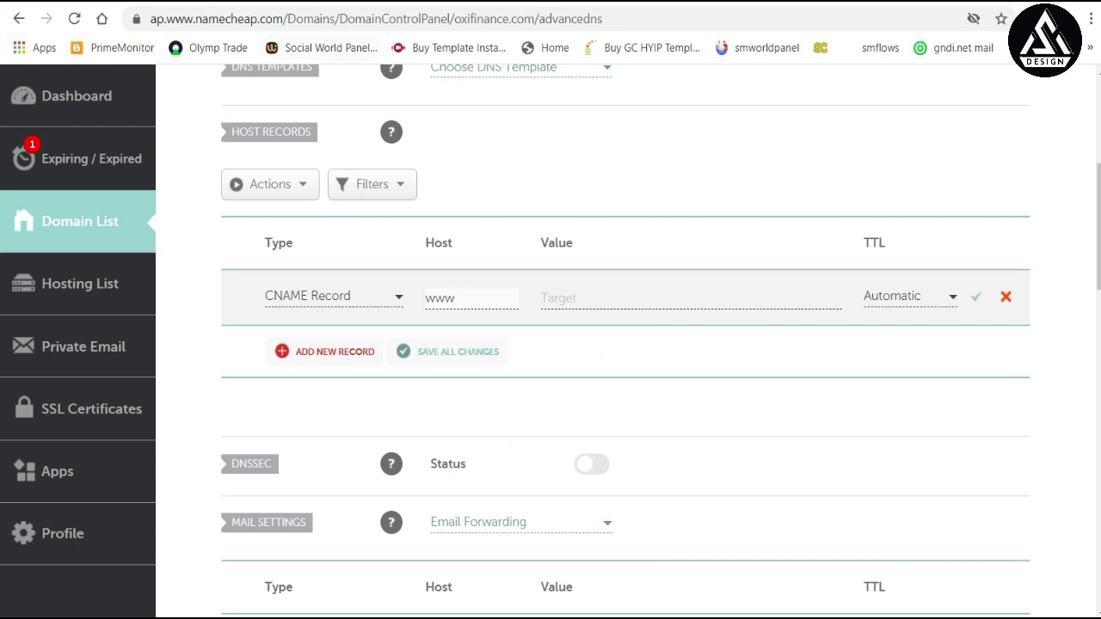
# Copy ghs.google.com from Blogger into the record's Value and save the www CNAME
pyautogui.click(323, 2)
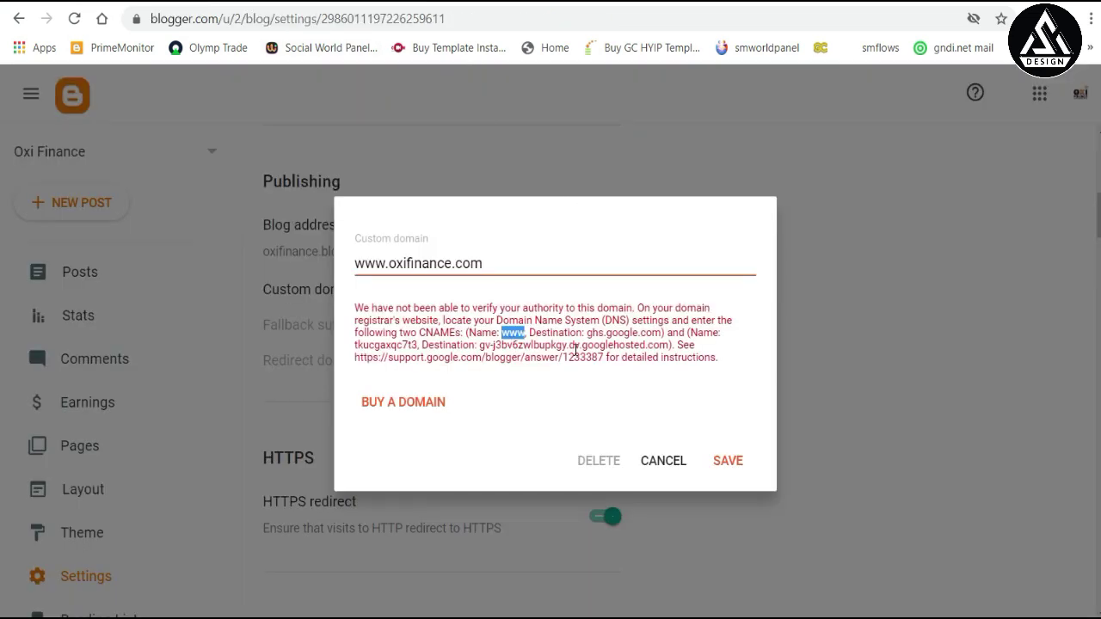
pyautogui.moveTo(588, 333); pyautogui.dragTo(634, 333)
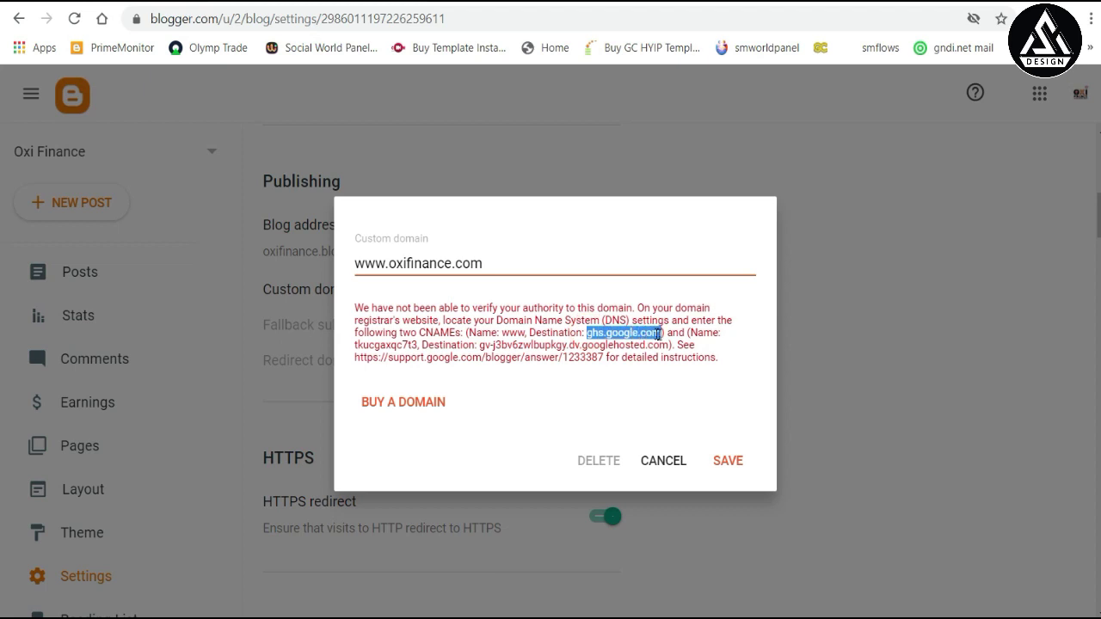
pyautogui.rightClick(648, 332)
pyautogui.click(673, 345)
pyautogui.click(172, 2)
pyautogui.click(573, 296)
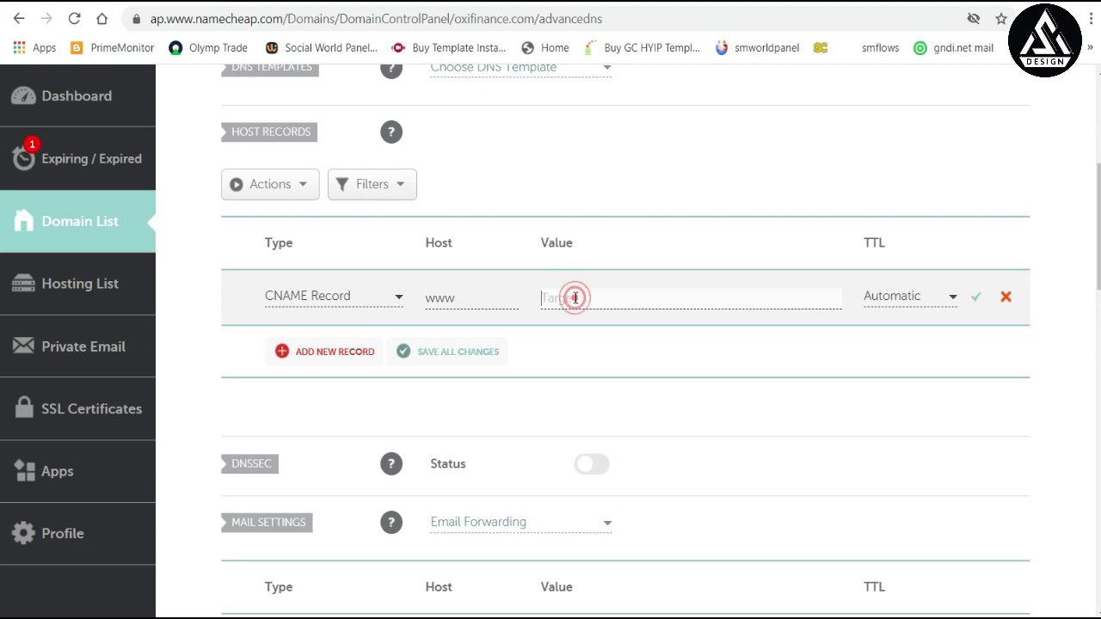
pyautogui.rightClick(573, 296)
pyautogui.click(617, 435)
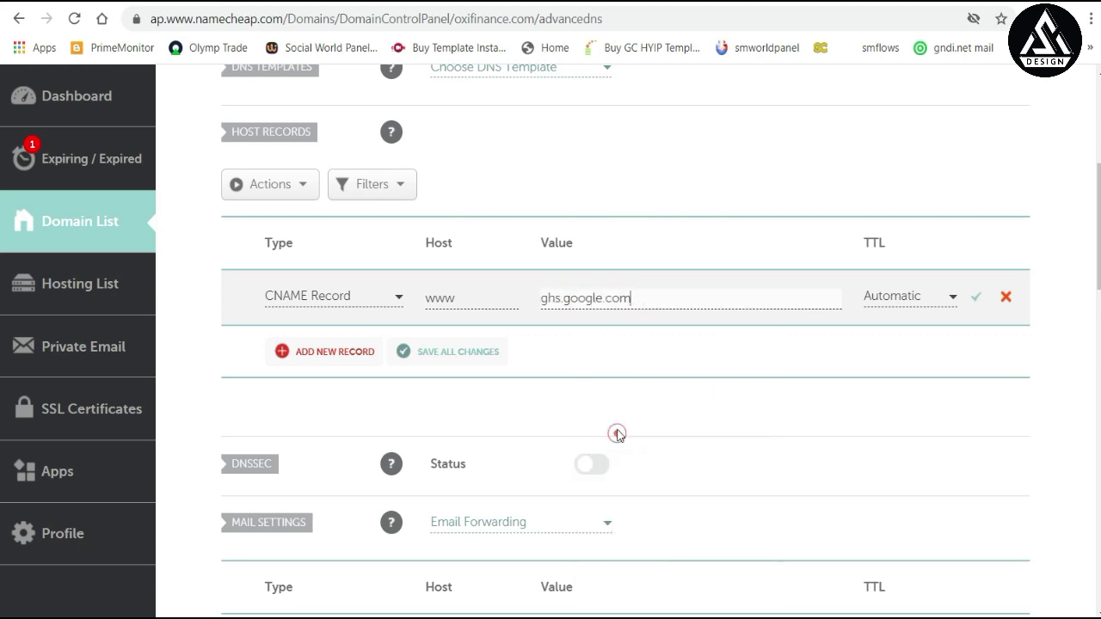
pyautogui.click(976, 301)
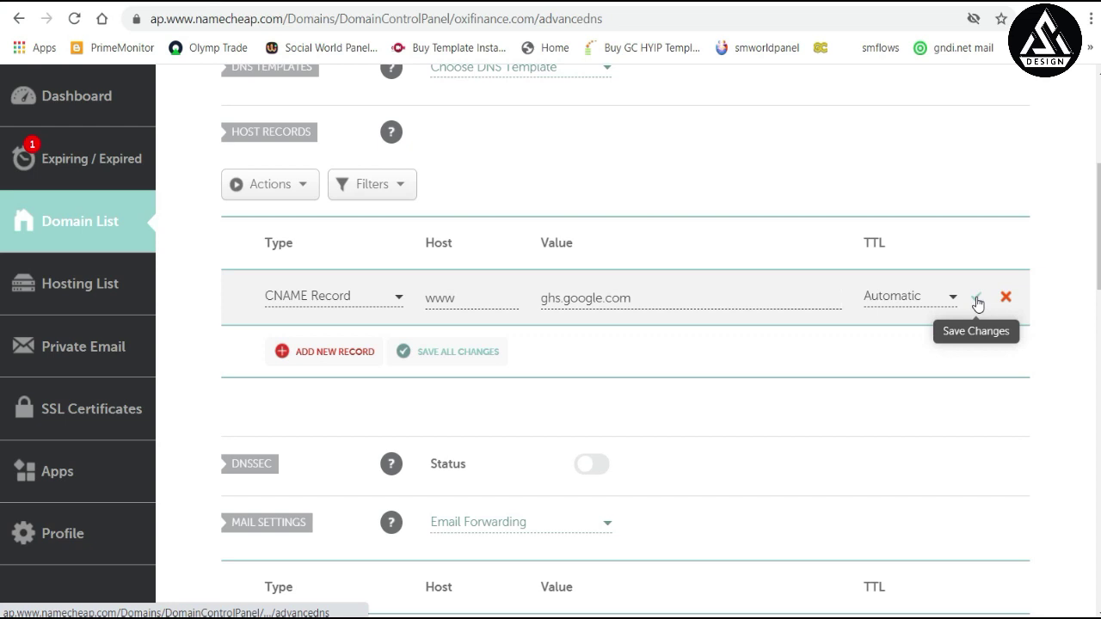
pyautogui.click(976, 299)
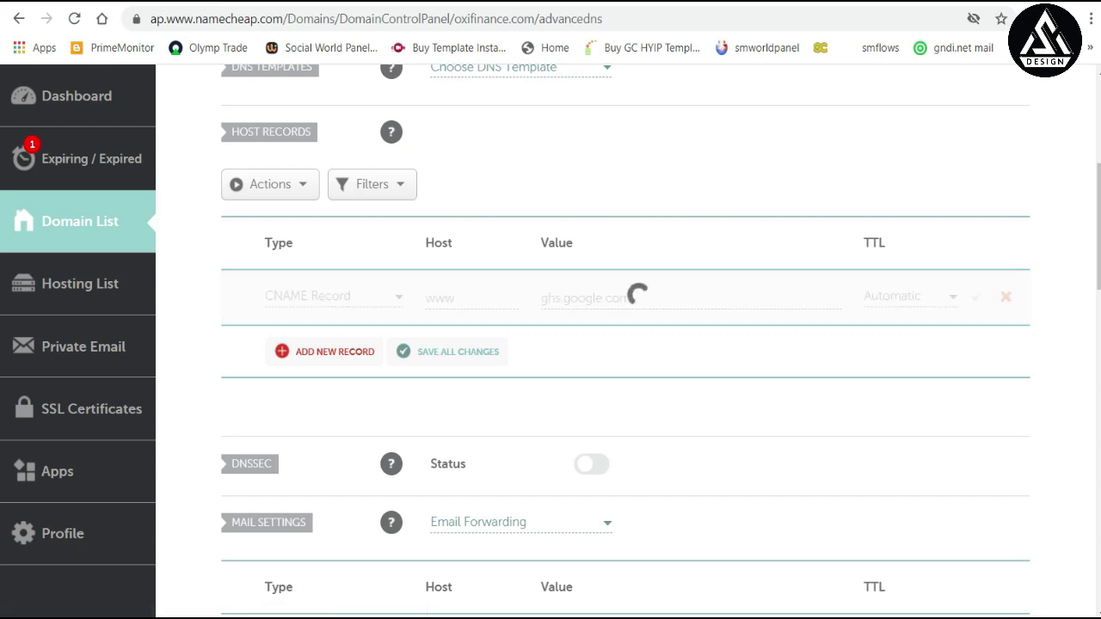
pyautogui.hotkey('ctrl', 'Tab')
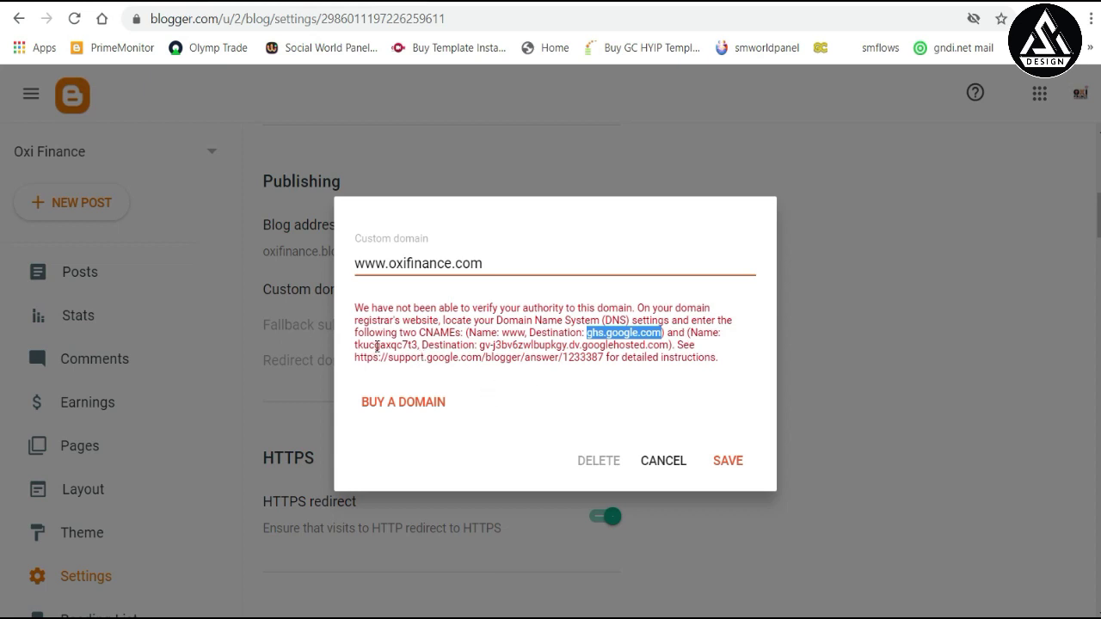
# Copy the second CNAME's verification host name and add a new CNAME Record row in Namecheap
pyautogui.doubleClick(392, 345)
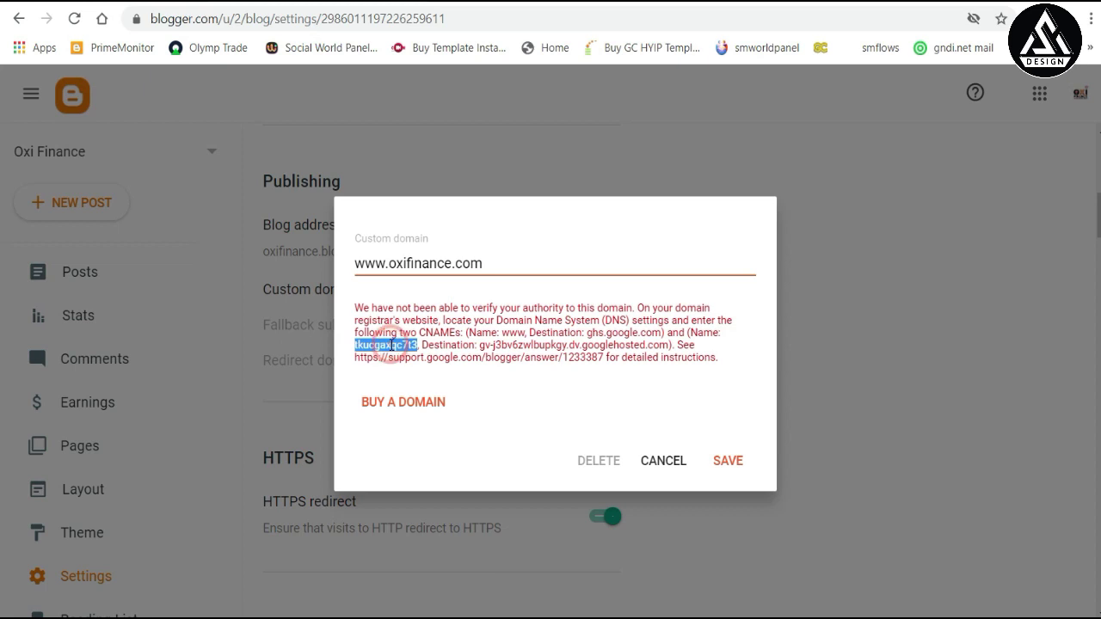
pyautogui.rightClick(392, 347)
pyautogui.click(445, 365)
pyautogui.hotkey('ctrl', 'Tab')
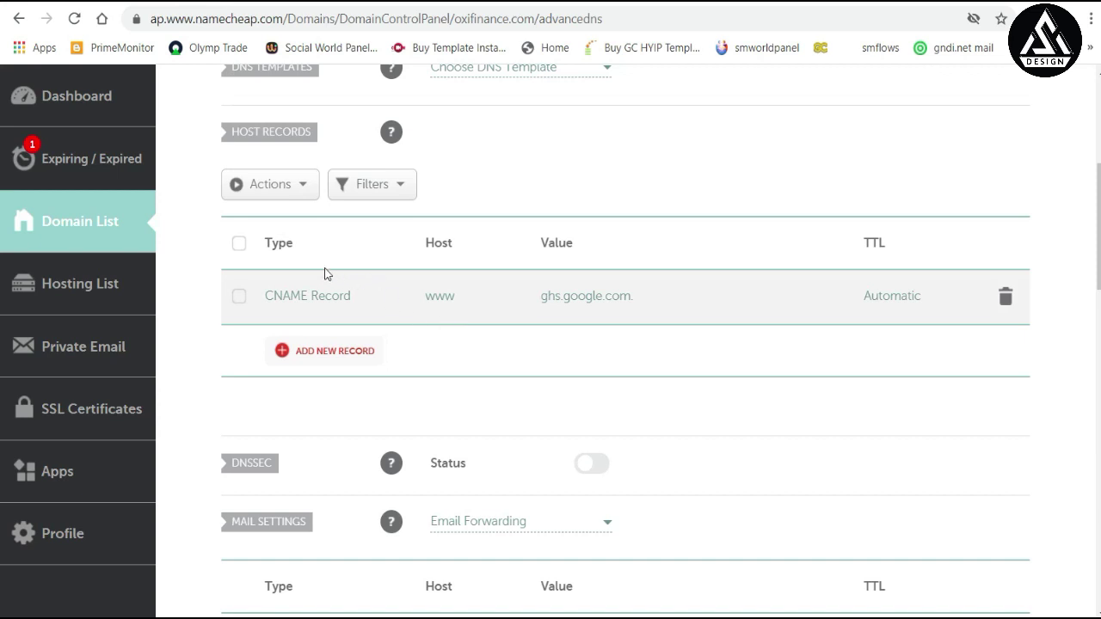
pyautogui.click(324, 353)
pyautogui.click(322, 351)
pyautogui.scroll(-3, 314, 425)
pyautogui.scroll(-2, 312, 440)
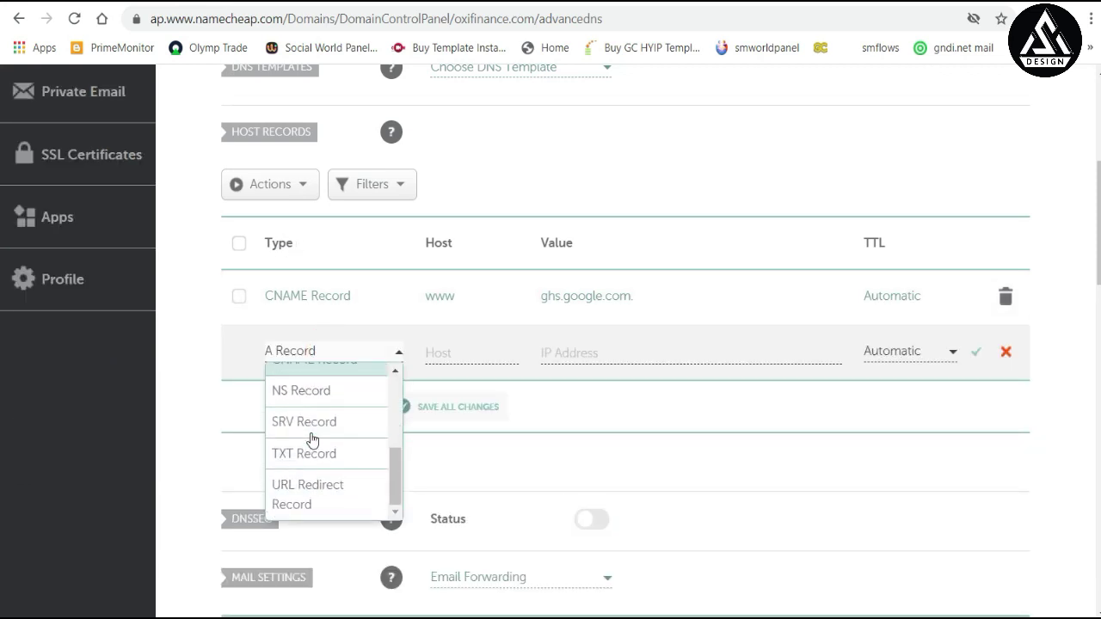
pyautogui.scroll(-2, 314, 454)
pyautogui.scroll(2, 301, 354)
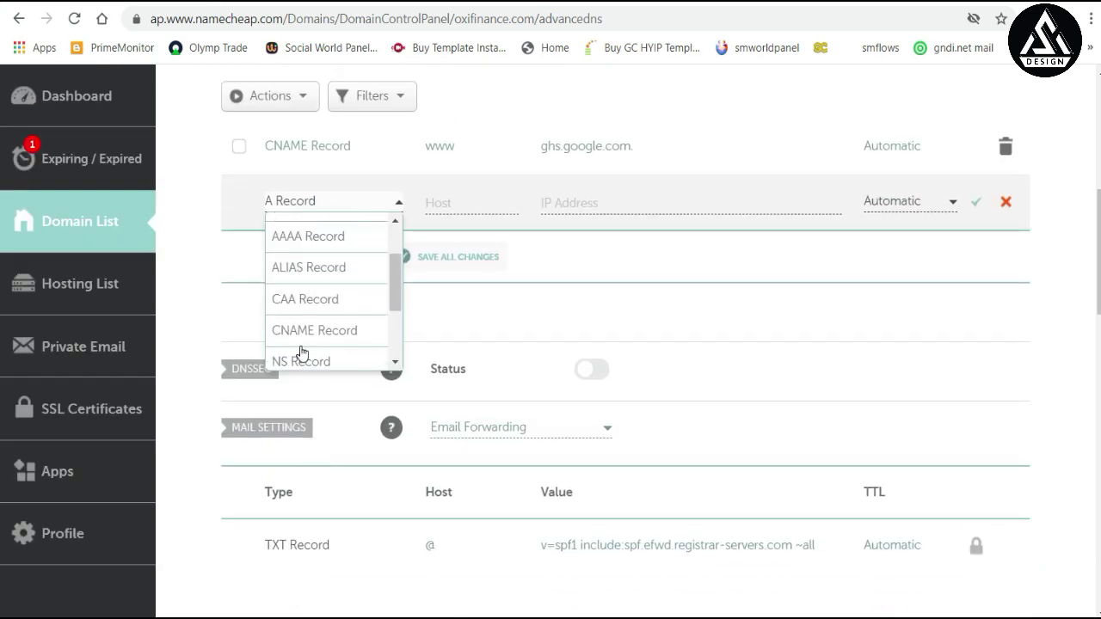
pyautogui.scroll(1, 301, 262)
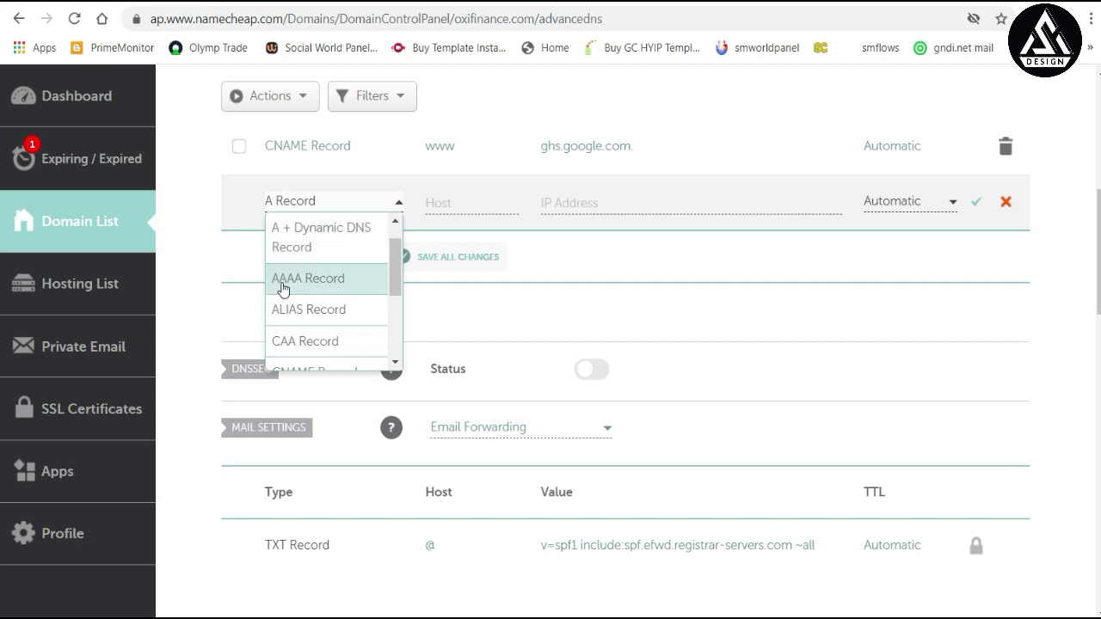
pyautogui.scroll(-2, 315, 307)
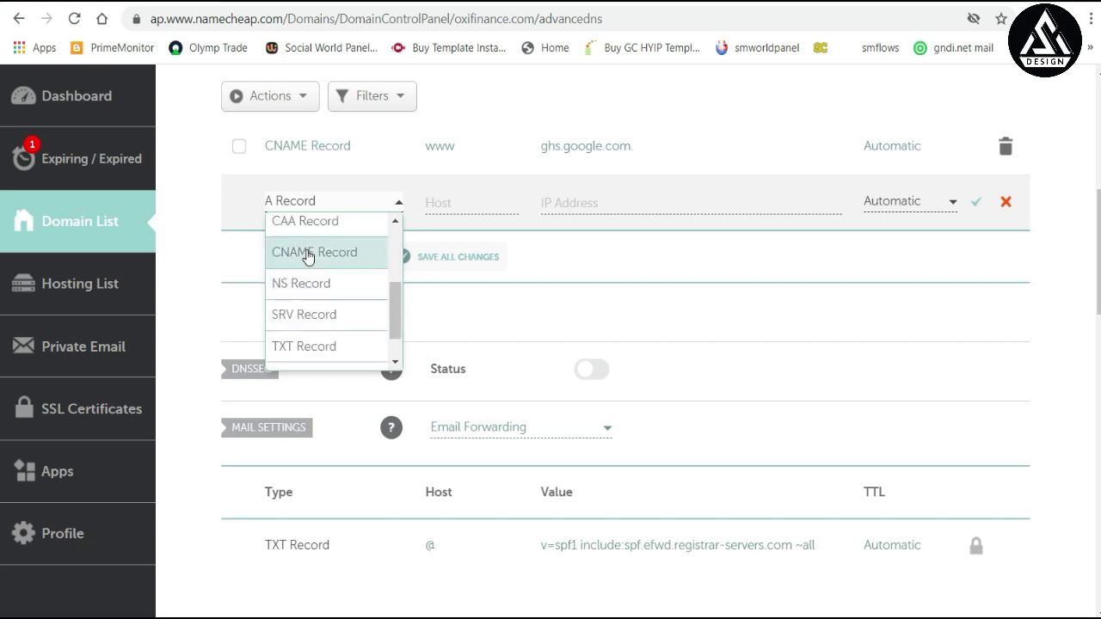
pyautogui.click(313, 251)
# Paste the verification host name into the new record's Host field
pyautogui.hotkey('ctrl', 'Tab')
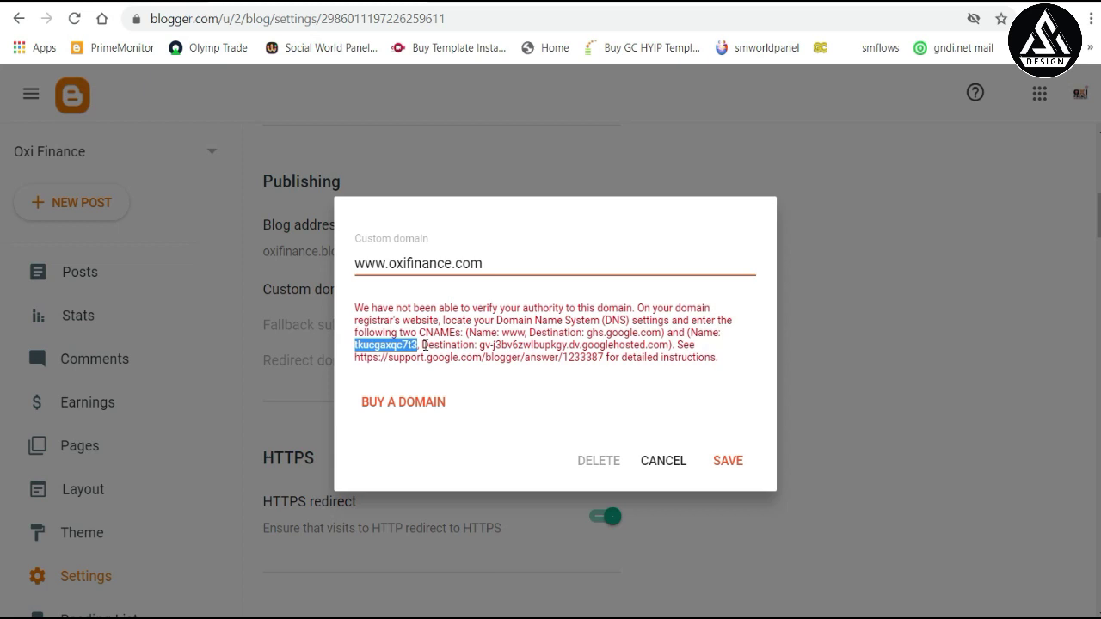
pyautogui.hotkey('ctrl', 'Tab')
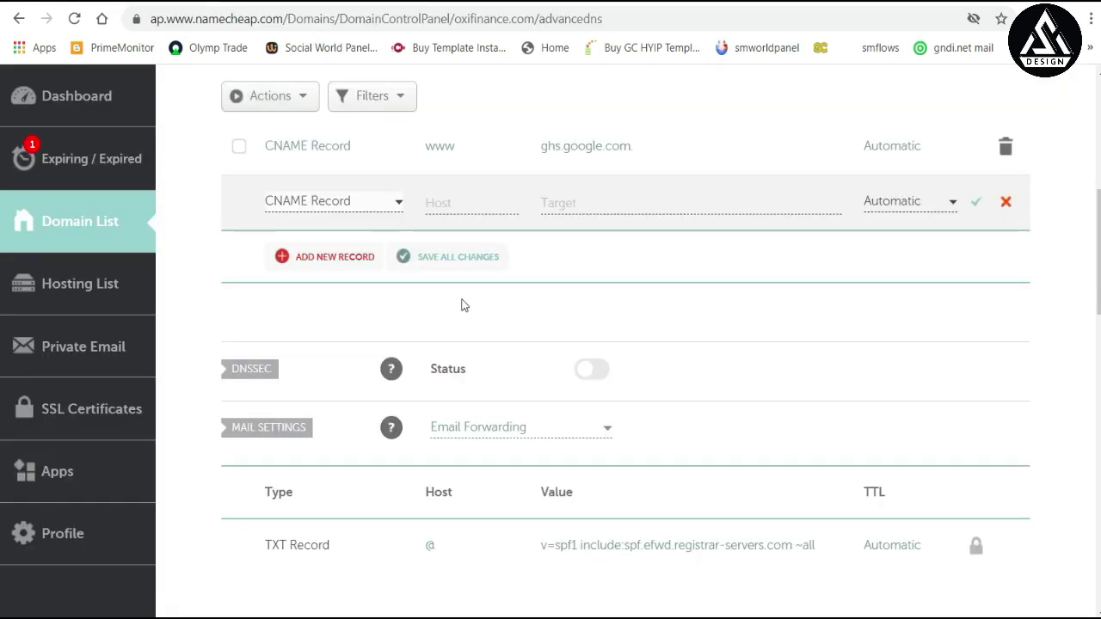
pyautogui.rightClick(455, 206)
pyautogui.click(495, 344)
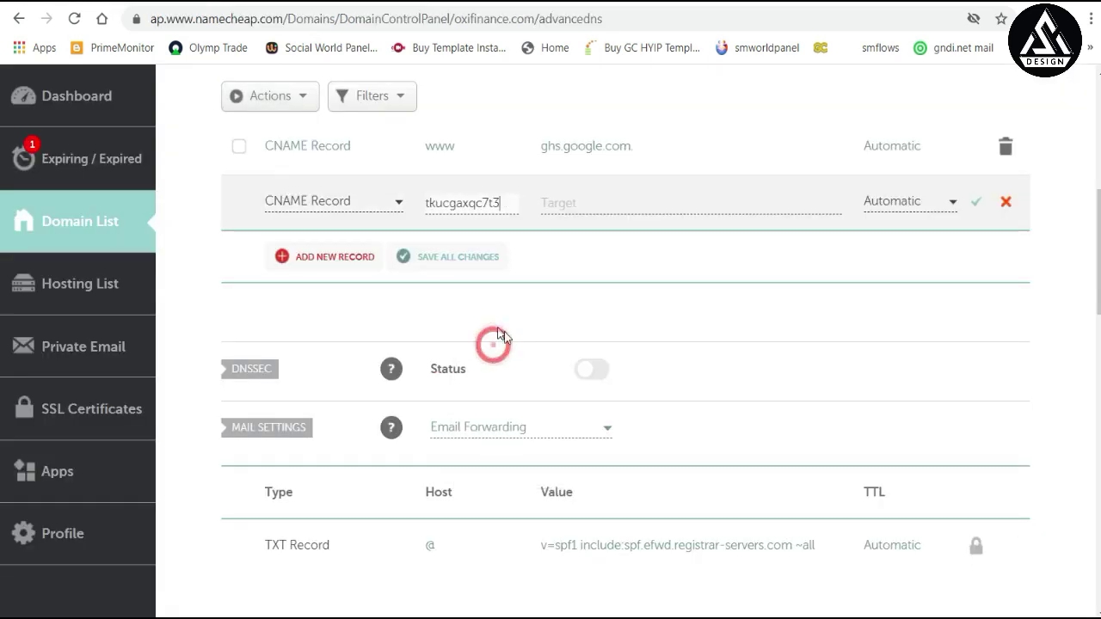
# Copy the googlehosted.com destination from Blogger into the Target and save the record
pyautogui.click(289, 3)
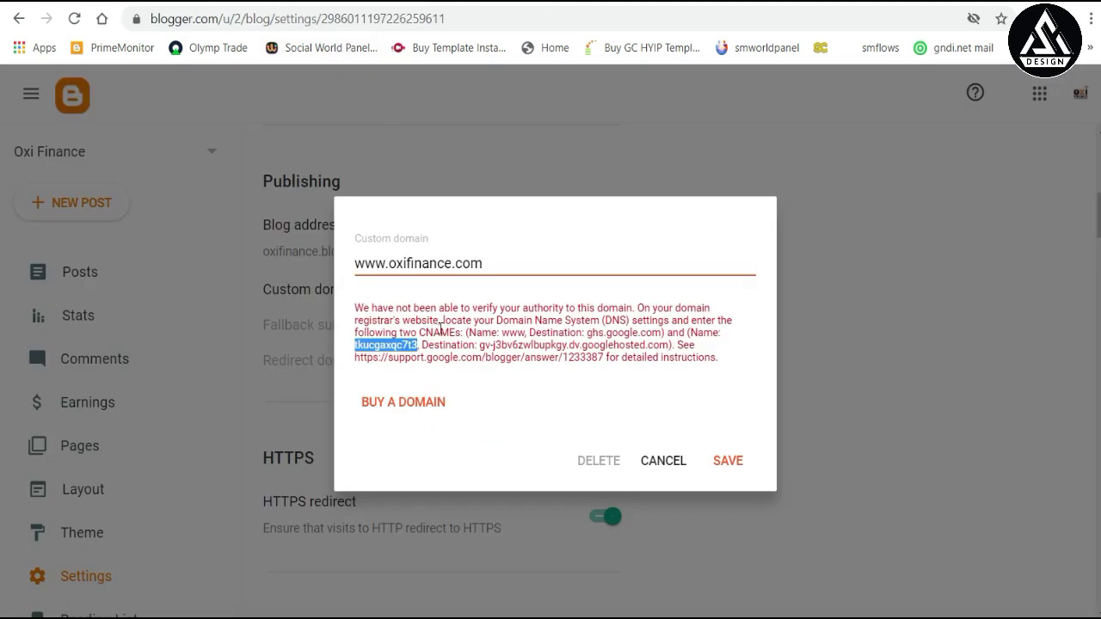
pyautogui.moveTo(480, 345); pyautogui.dragTo(662, 345)
pyautogui.rightClick(656, 350)
pyautogui.click(679, 358)
pyautogui.click(118, 3)
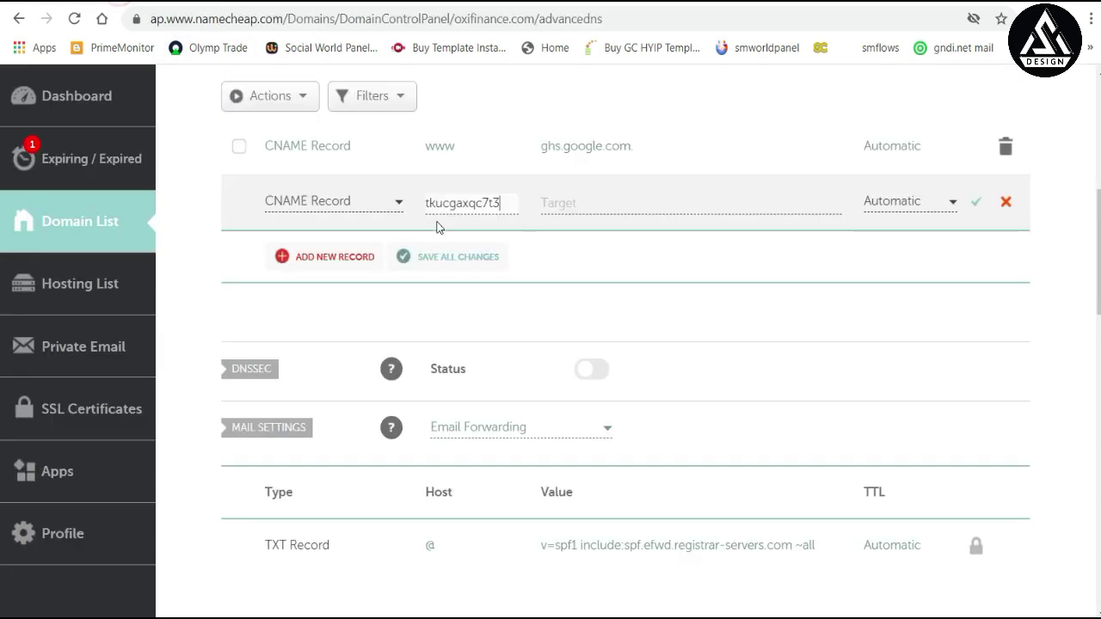
pyautogui.rightClick(616, 202)
pyautogui.click(667, 343)
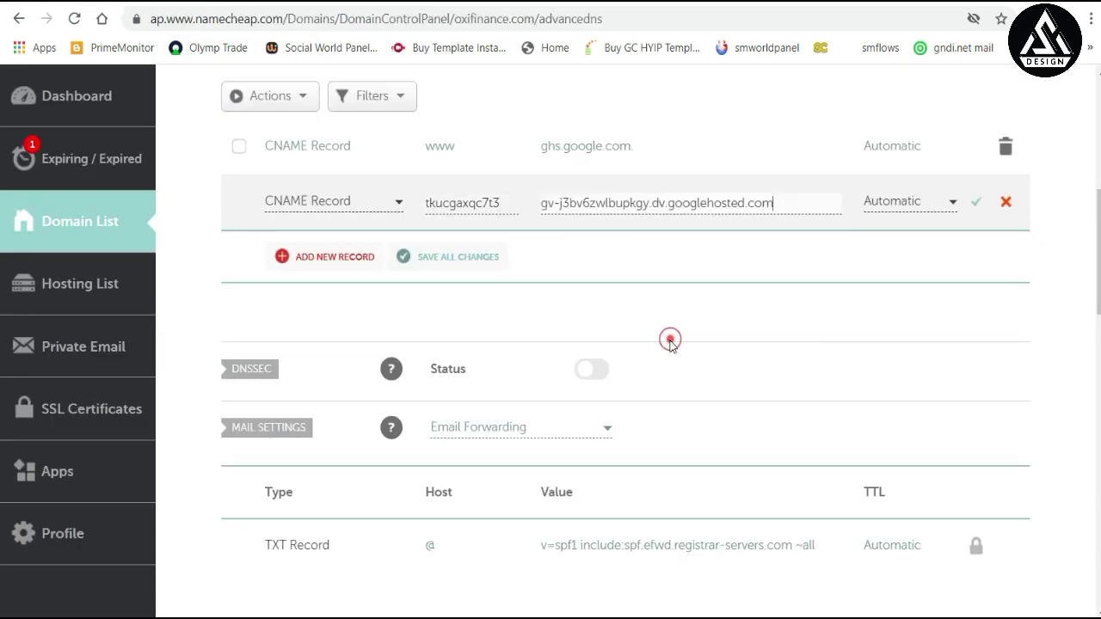
pyautogui.click(975, 205)
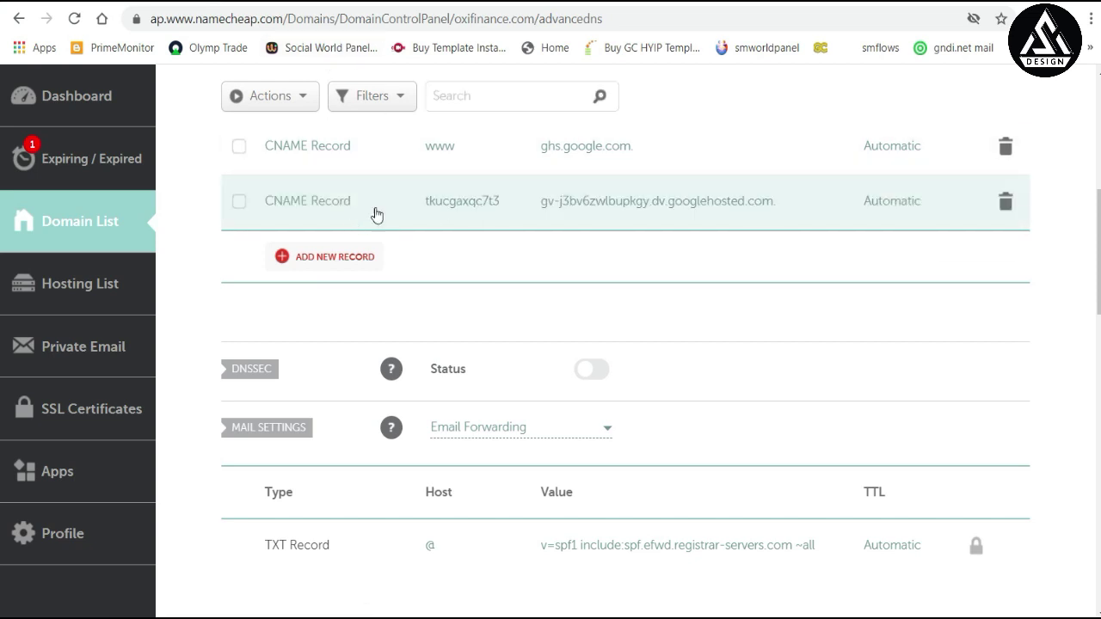
pyautogui.hotkey('ctrl', 'Tab')
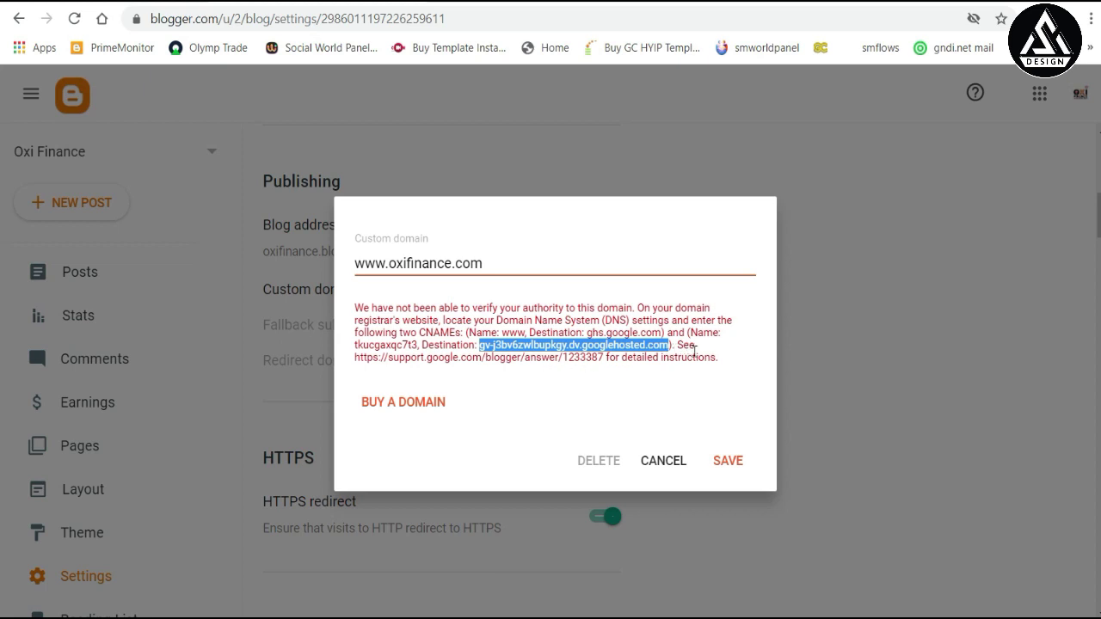
pyautogui.moveTo(677, 345); pyautogui.dragTo(695, 345)
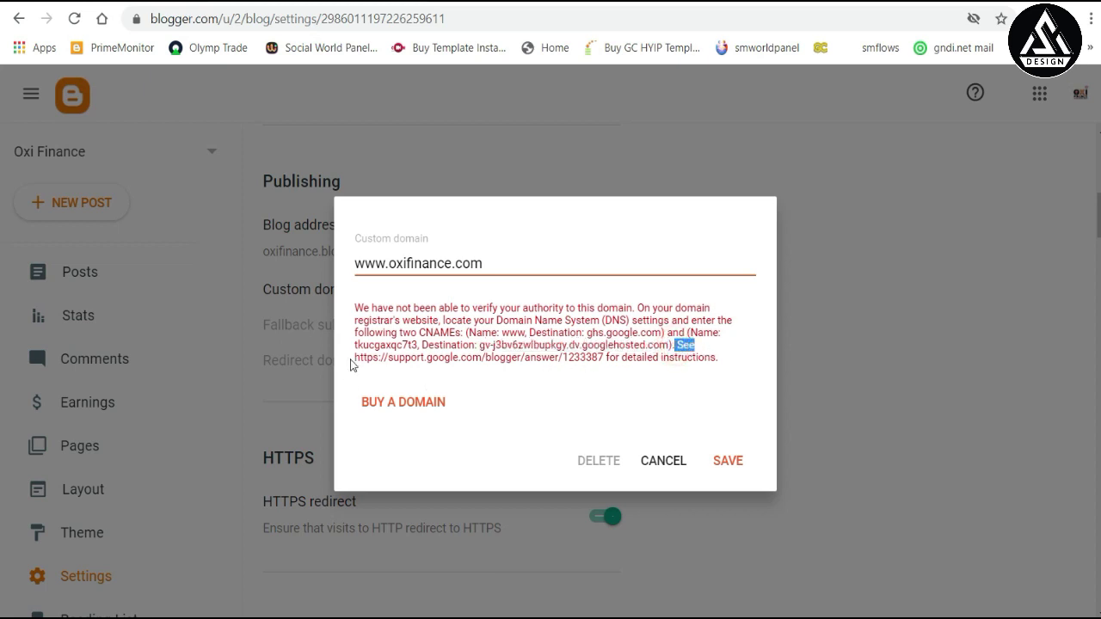
pyautogui.moveTo(354, 358); pyautogui.dragTo(600, 362)
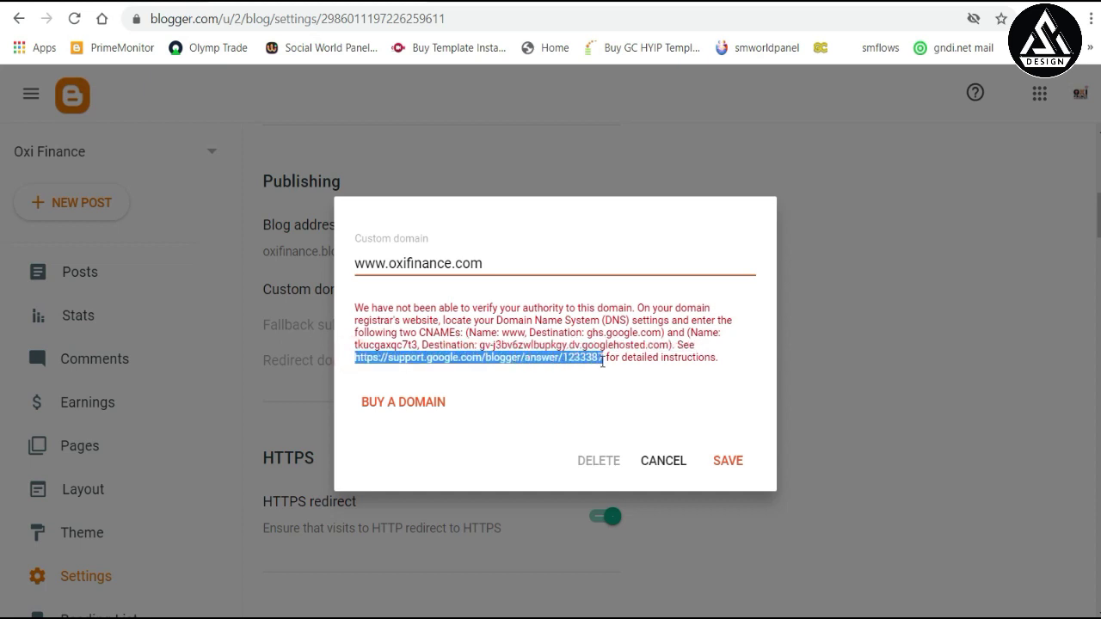
pyautogui.rightClick(587, 356)
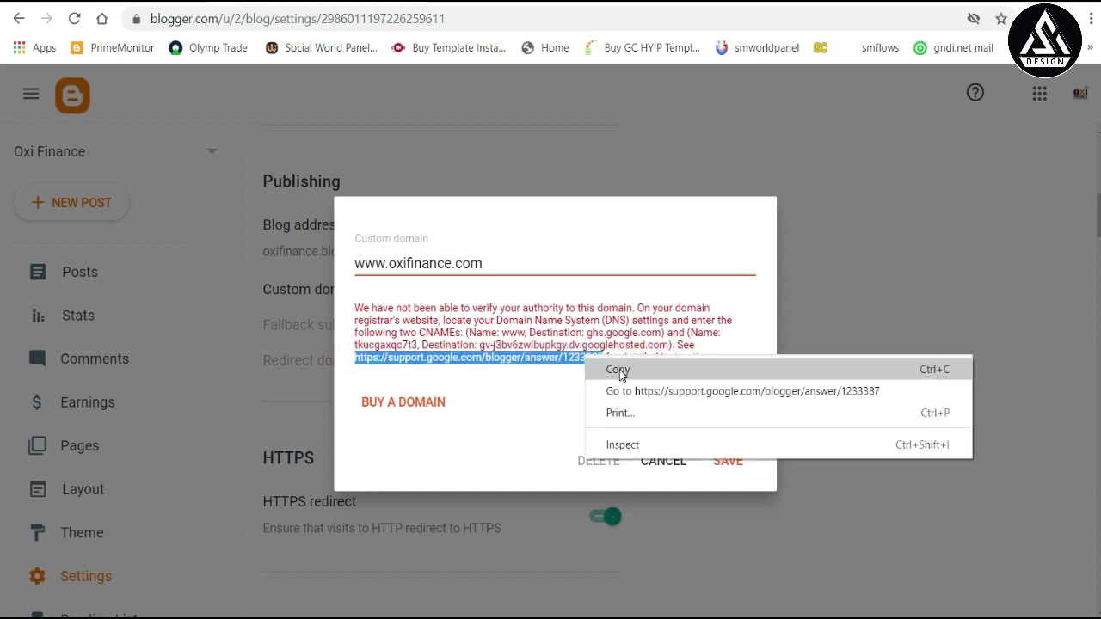
pyautogui.click(621, 370)
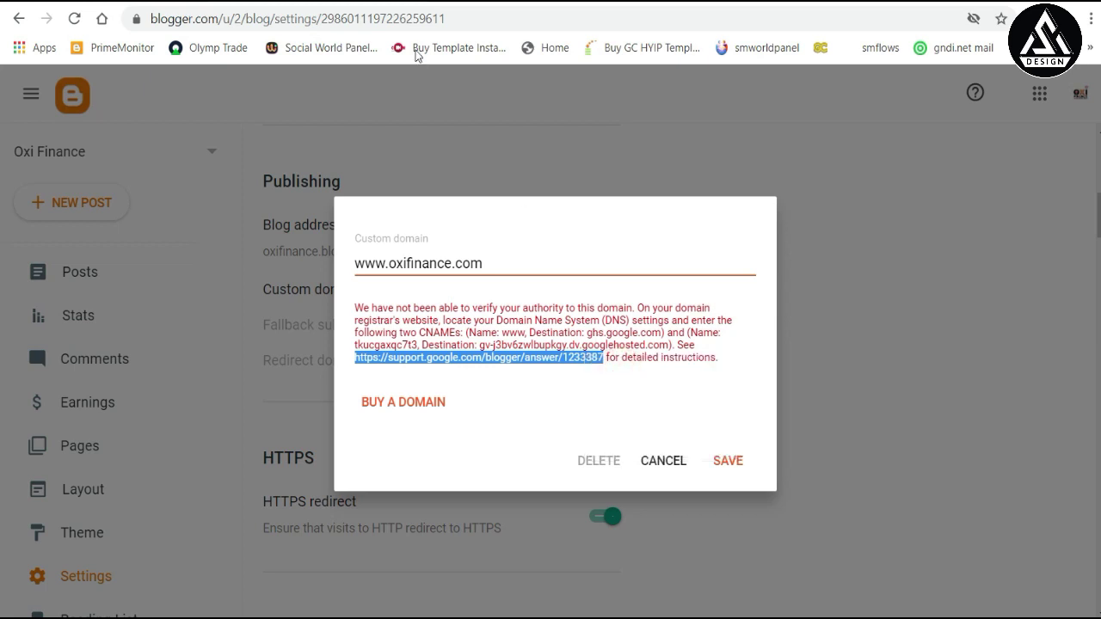
# Load the copied Blogger help article in a new browser tab
pyautogui.click(654, 2)
pyautogui.rightClick(508, 12)
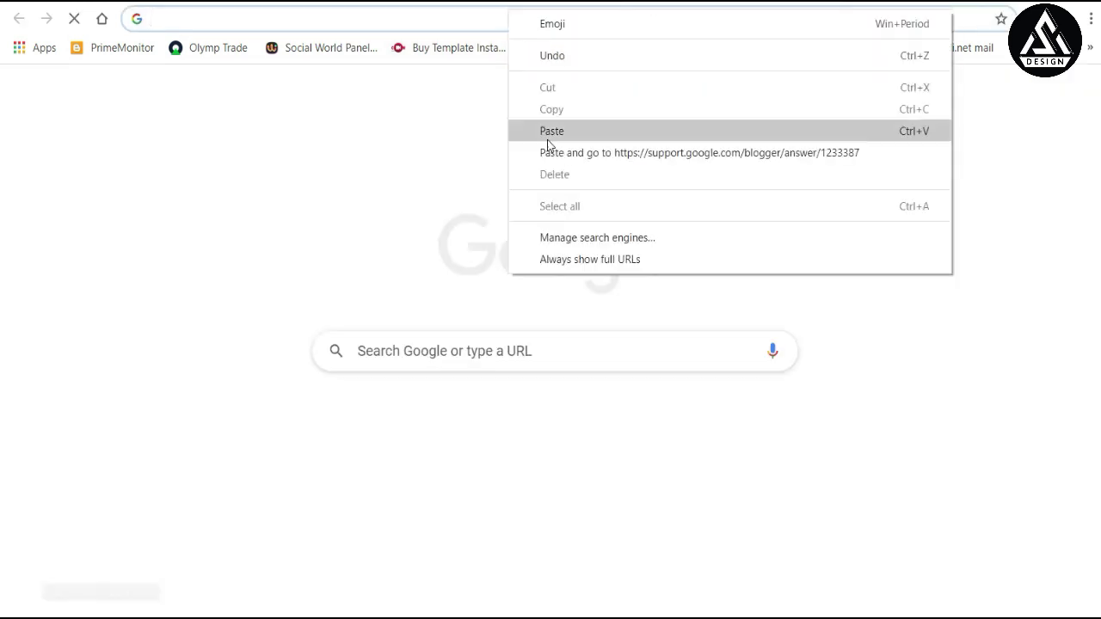
pyautogui.click(545, 136)
pyautogui.press('Return')
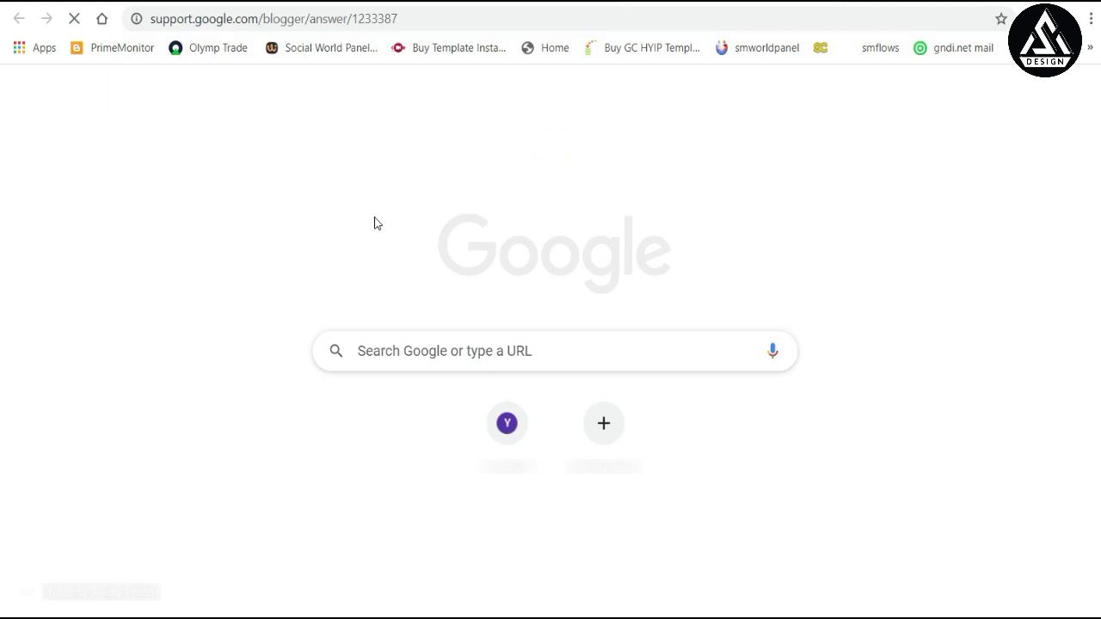
pyautogui.click(430, 21)
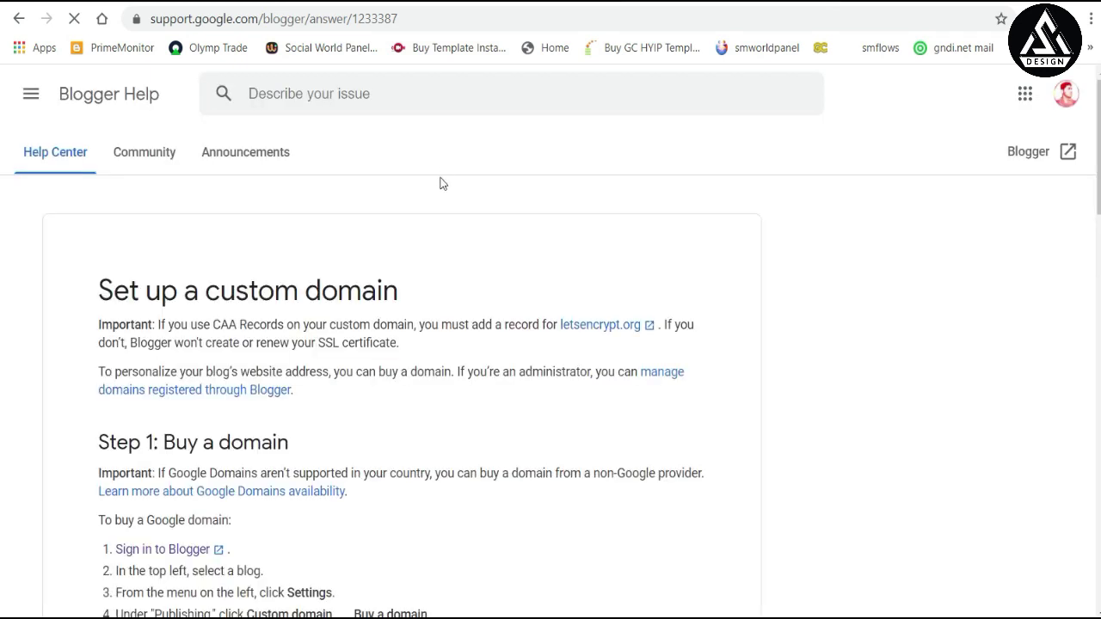
# Copy the first Google A-record IP 216.239.32.21 from the article's list
pyautogui.scroll(-2, 288, 320)
pyautogui.scroll(-15, 285, 309)
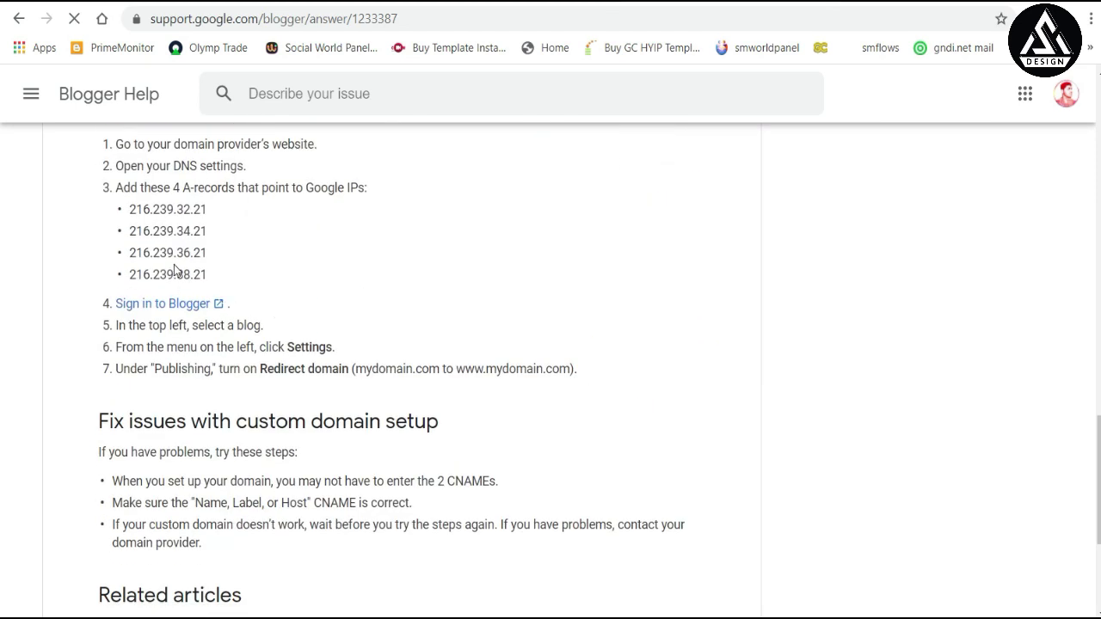
pyautogui.scroll(-4, 175, 270)
pyautogui.scroll(4, 233, 255)
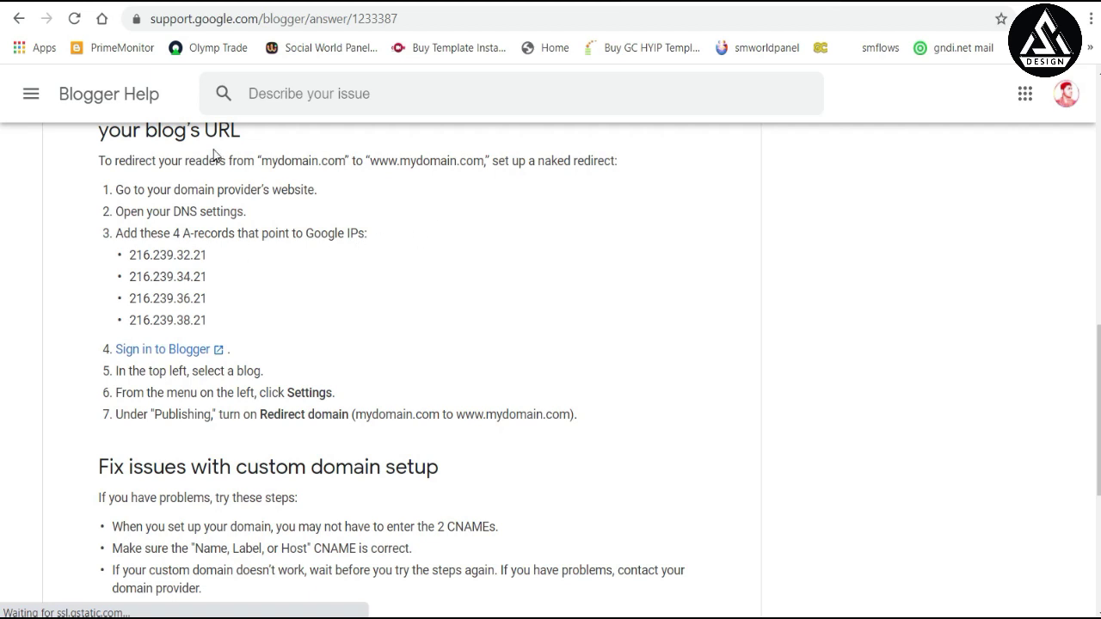
pyautogui.moveTo(128, 255); pyautogui.dragTo(236, 259)
pyautogui.click(233, 254)
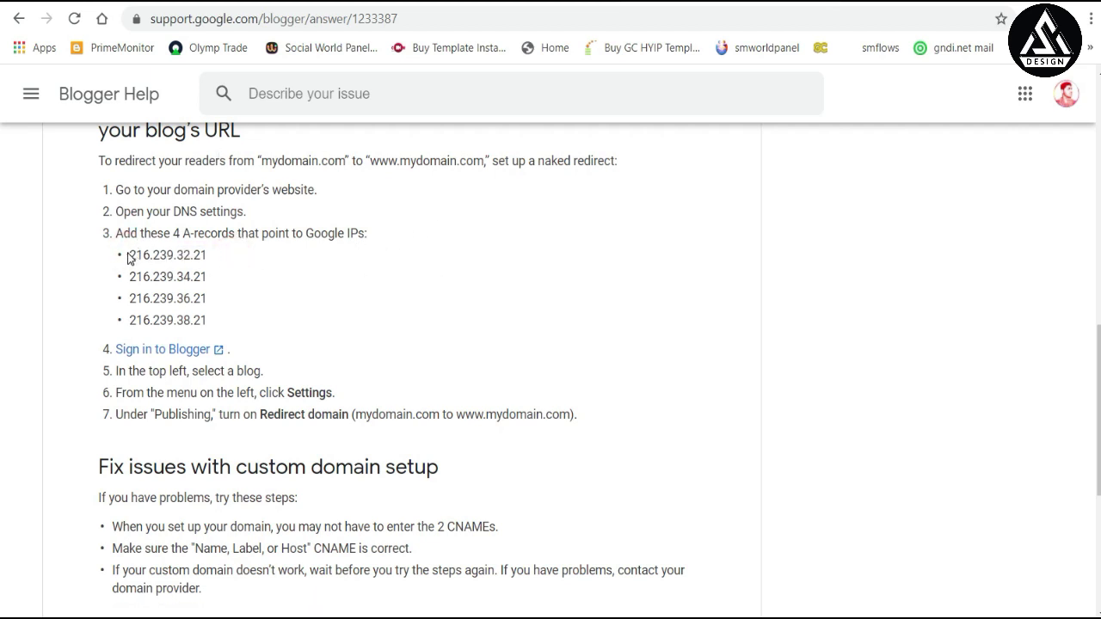
pyautogui.moveTo(129, 254); pyautogui.dragTo(212, 252)
pyautogui.rightClick(217, 249)
pyautogui.click(222, 263)
pyautogui.hotkey('ctrl', 'Tab')
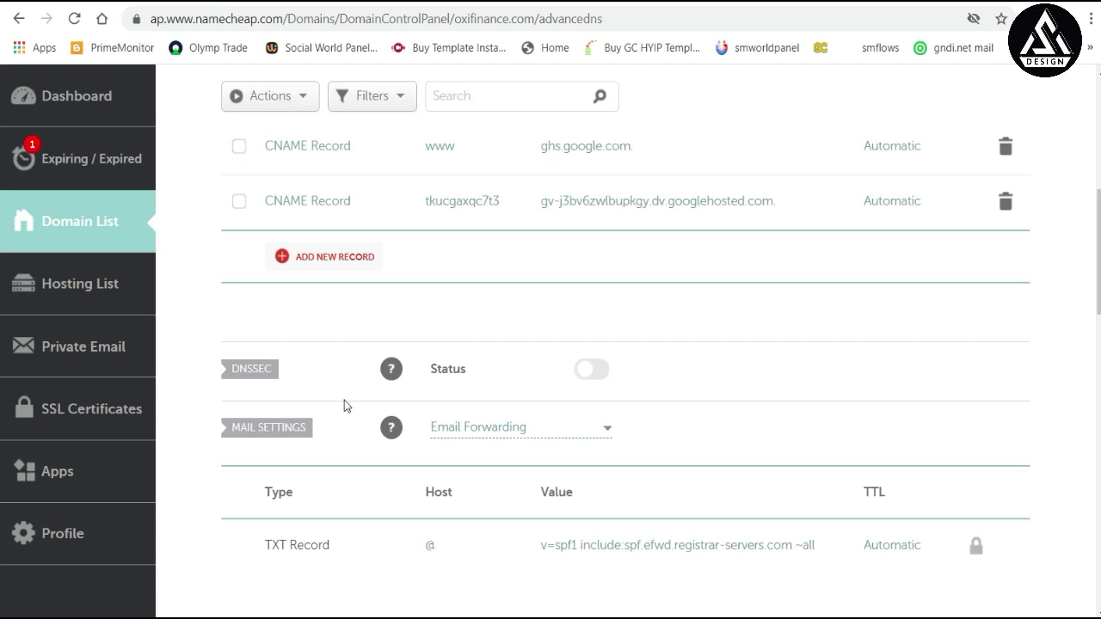
# Add an @ A record pointing to 216.239.32.21
pyautogui.click(315, 258)
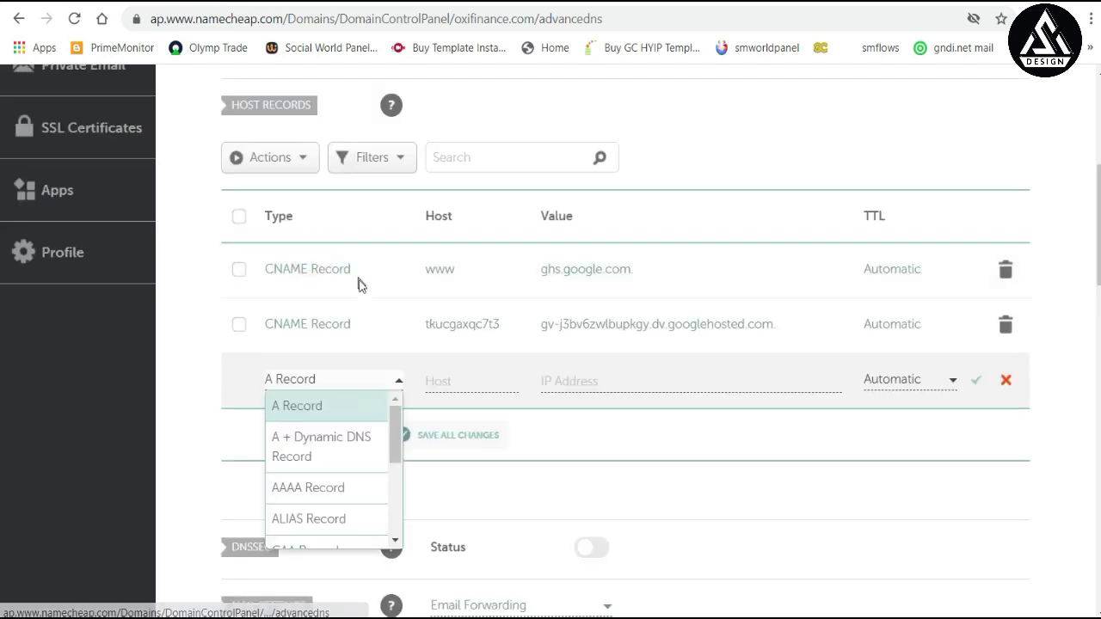
pyautogui.click(299, 406)
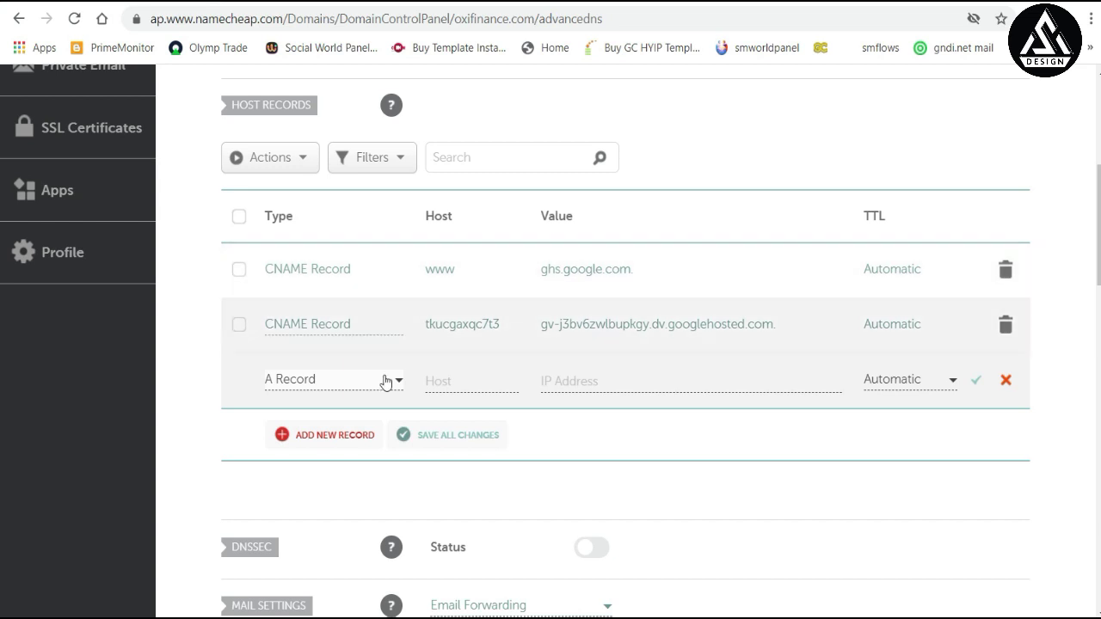
pyautogui.scroll(-2, 494, 384)
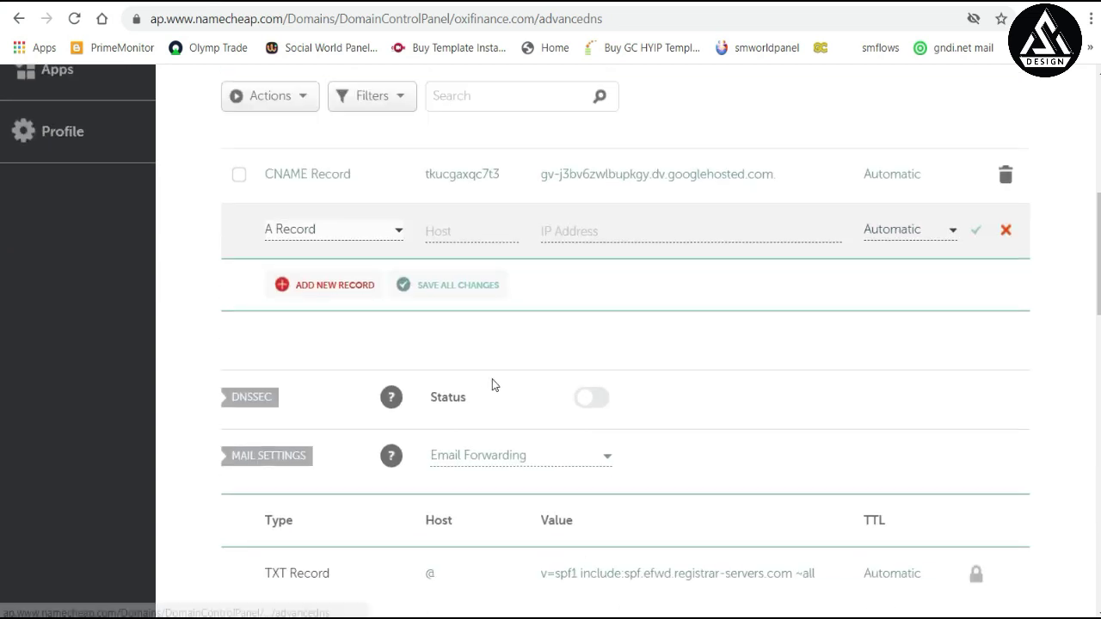
pyautogui.click(455, 232)
pyautogui.write('@')
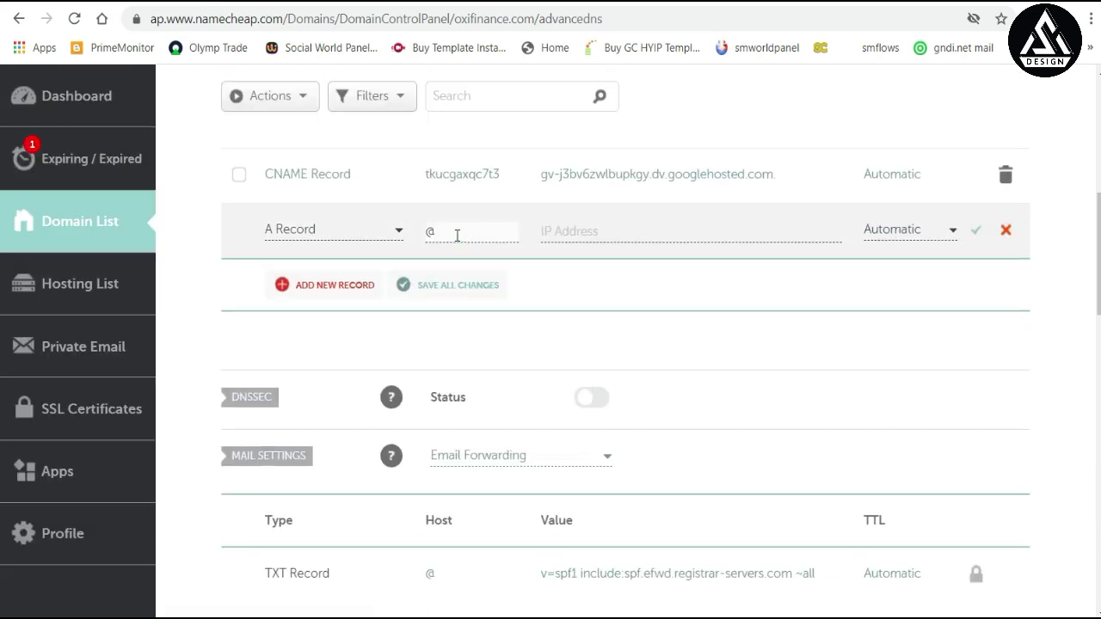
pyautogui.rightClick(564, 228)
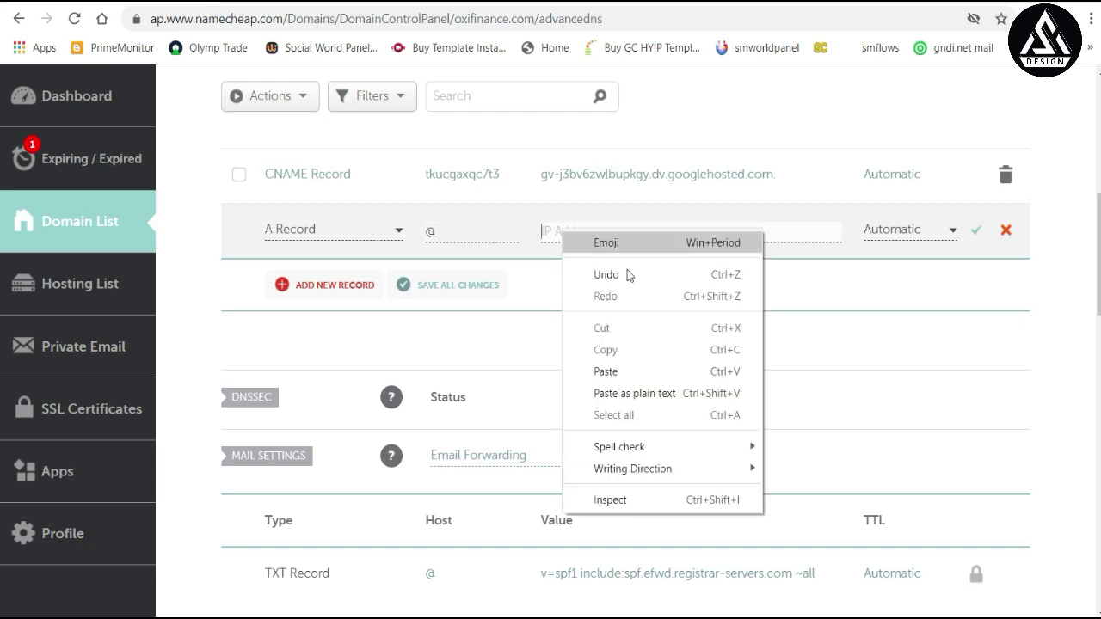
pyautogui.click(609, 369)
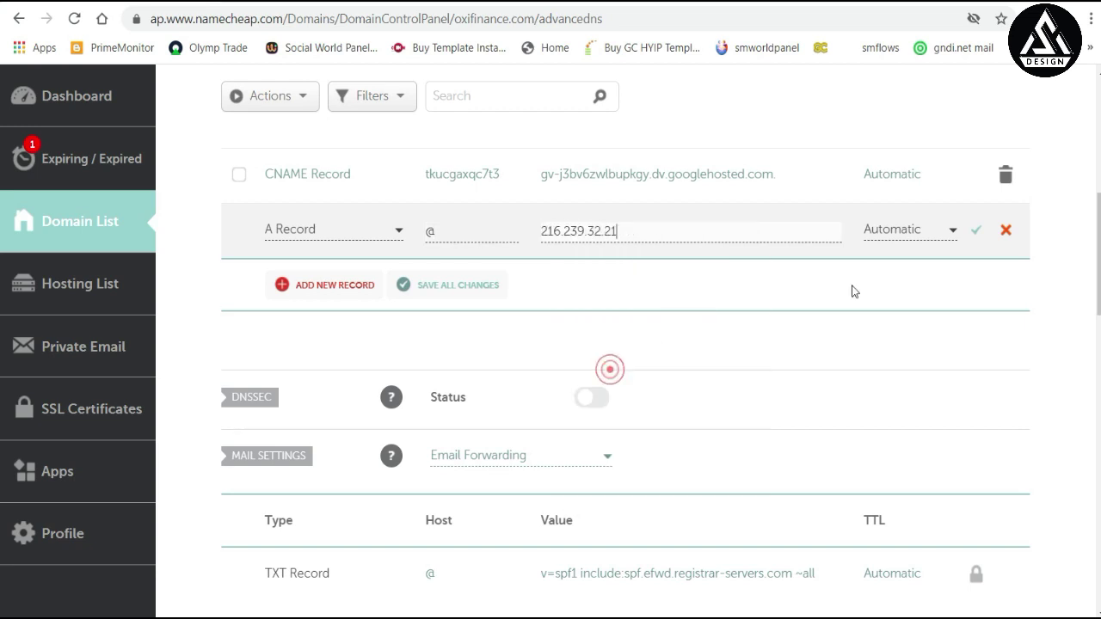
pyautogui.click(976, 230)
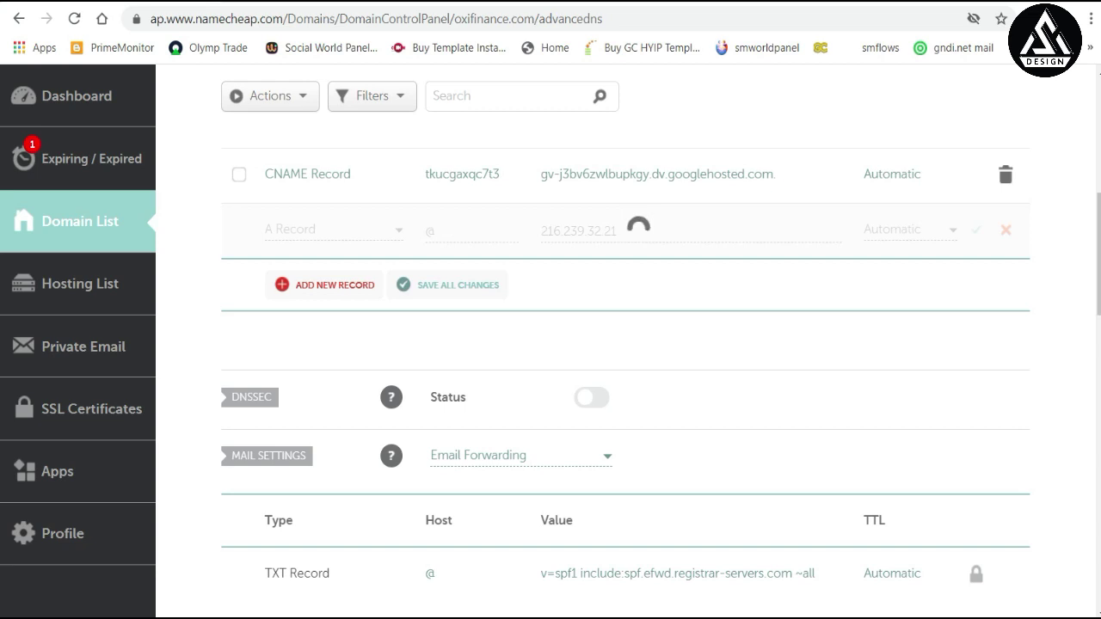
pyautogui.scroll(-2, 387, 339)
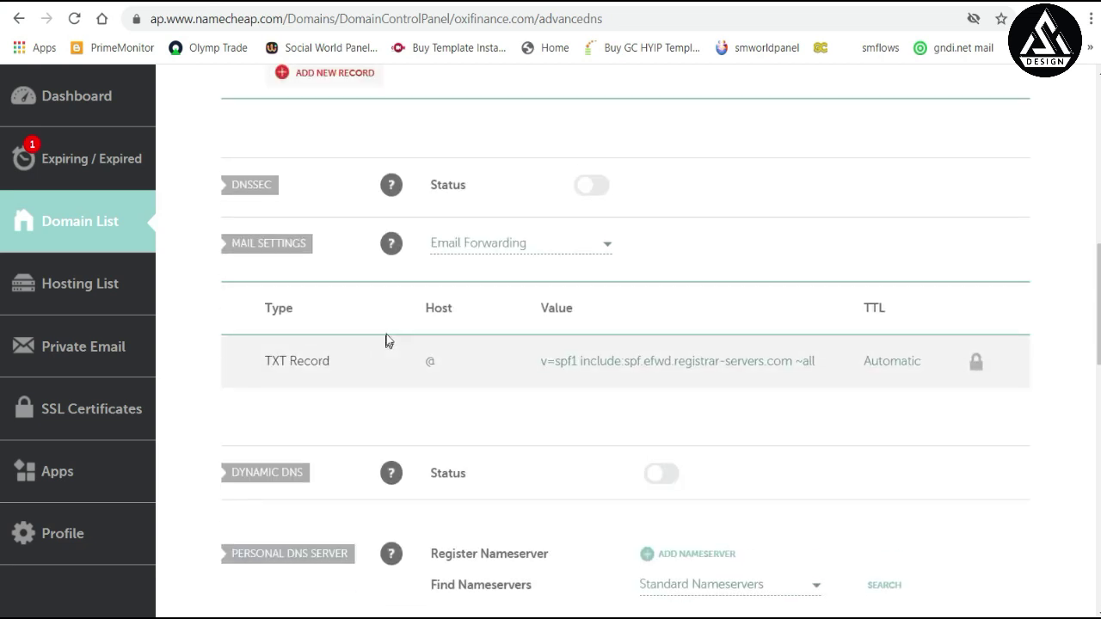
pyautogui.scroll(1, 387, 339)
# Copy 216.239.34.21 from Blogger Help and add it as an @ A record
pyautogui.click(693, 4)
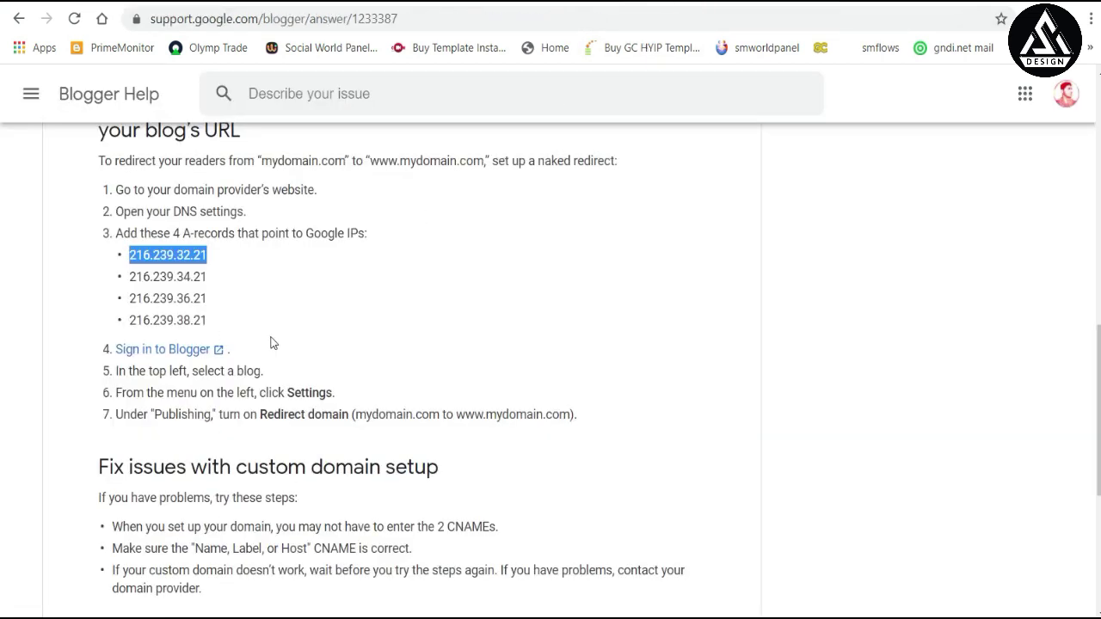
pyautogui.doubleClick(160, 276)
pyautogui.rightClick(209, 280)
pyautogui.click(207, 287)
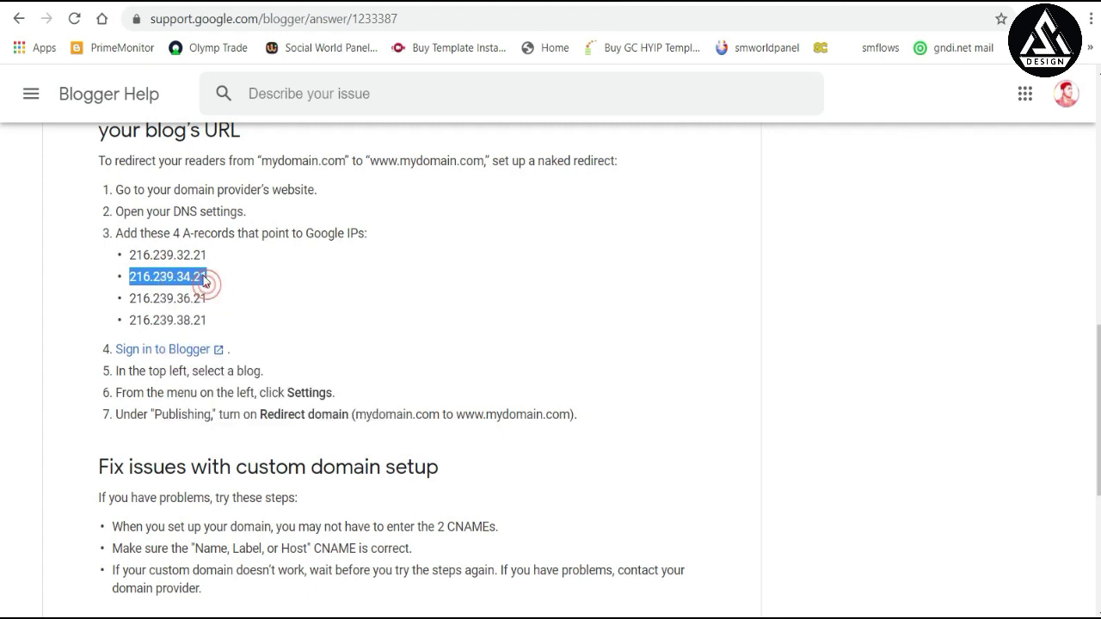
pyautogui.click(156, 4)
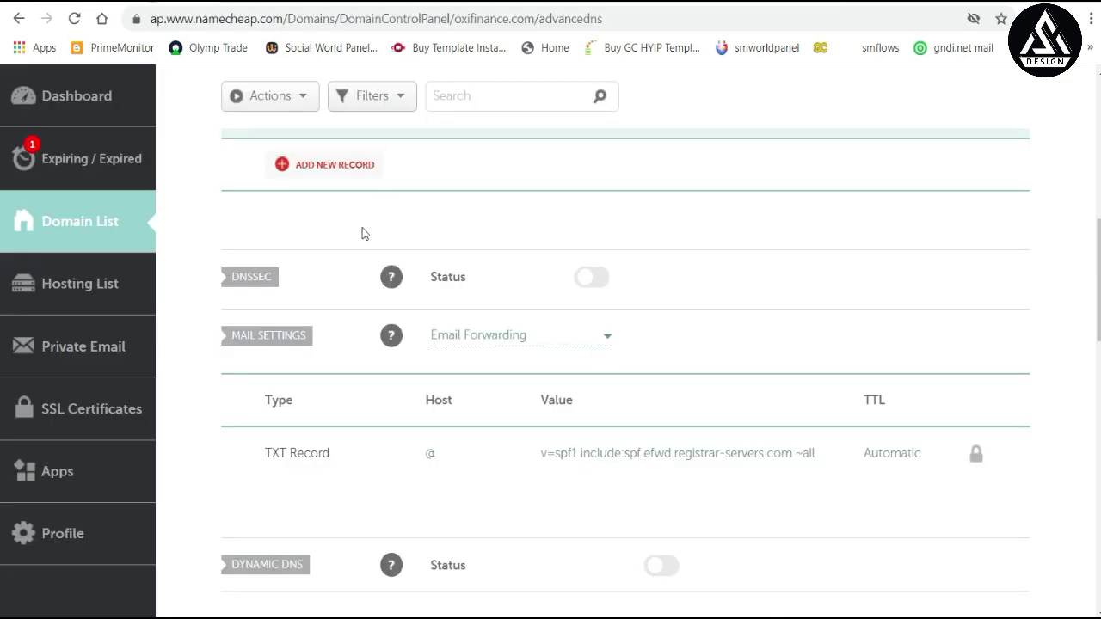
pyautogui.click(307, 166)
pyautogui.click(300, 408)
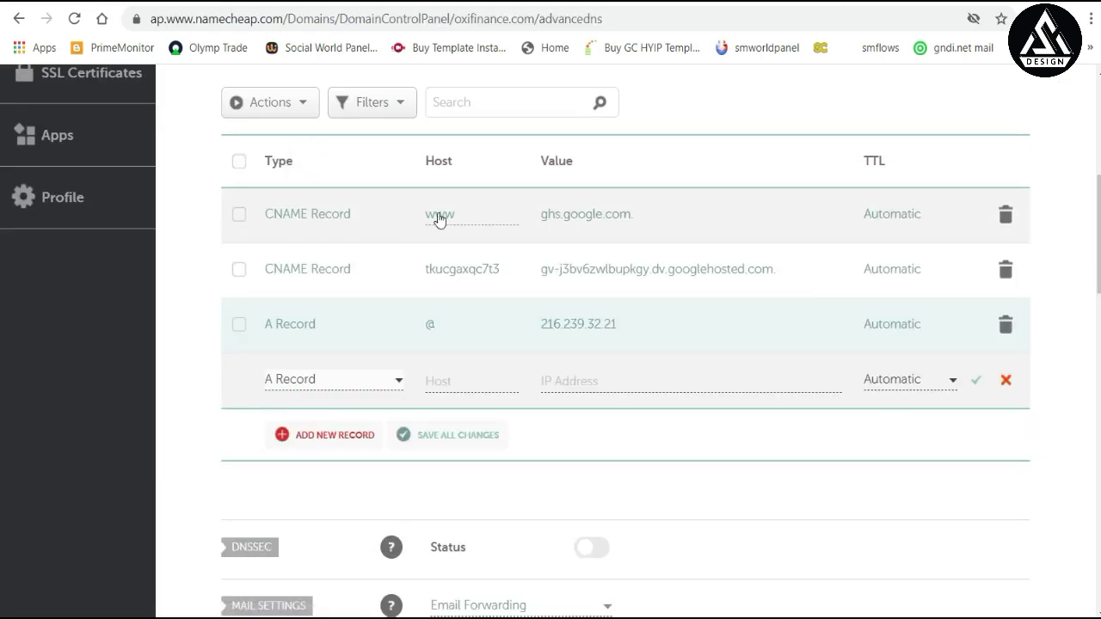
pyautogui.click(461, 382)
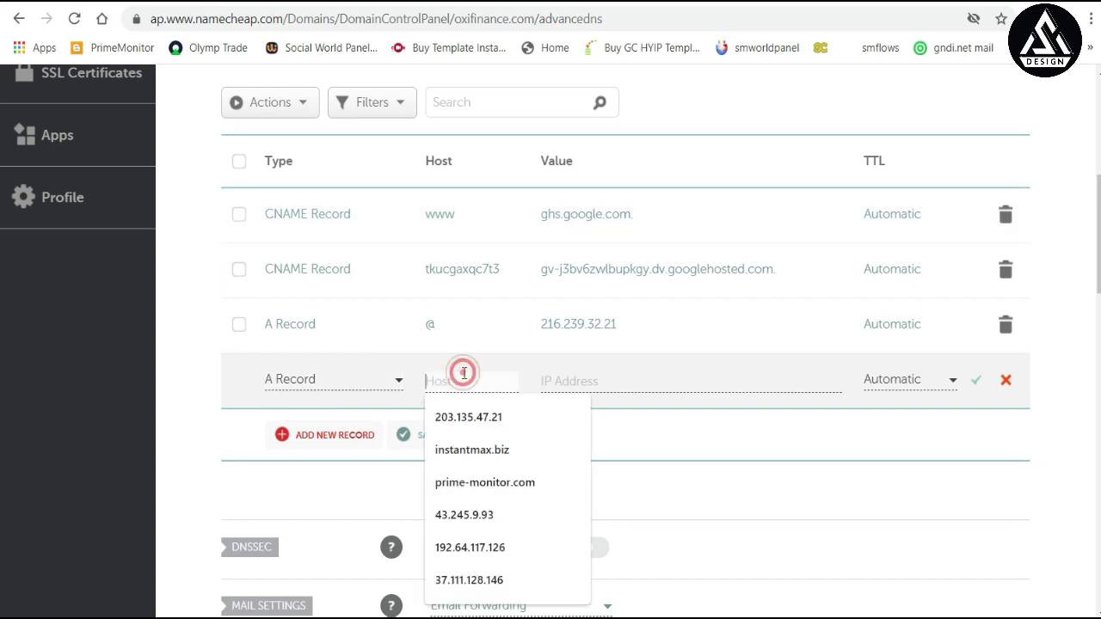
pyautogui.write('@')
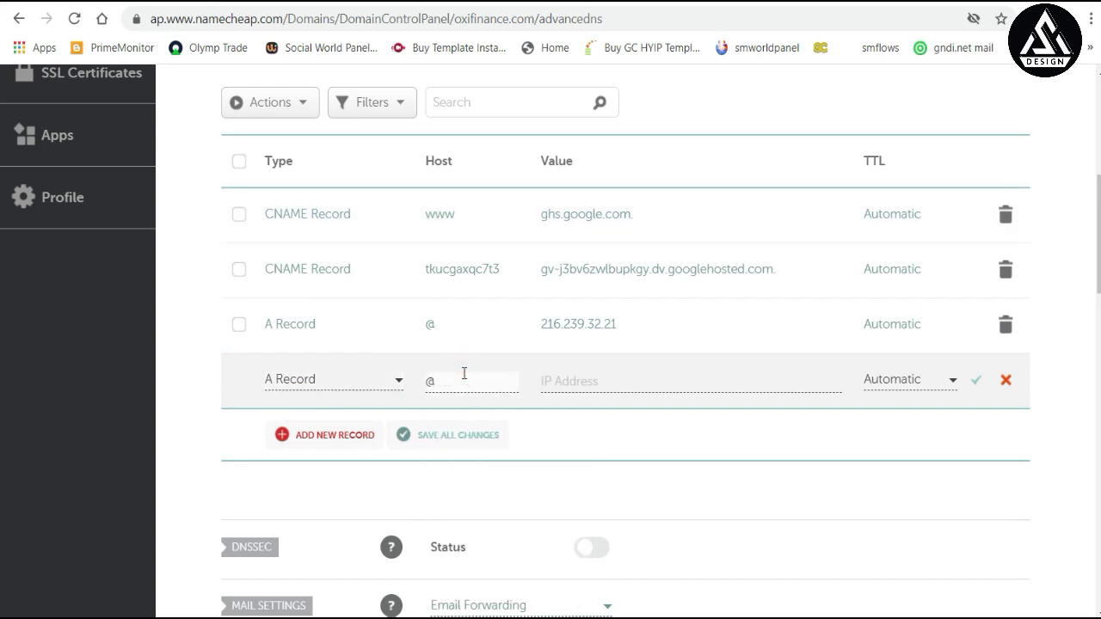
pyautogui.click(590, 383)
pyautogui.rightClick(589, 380)
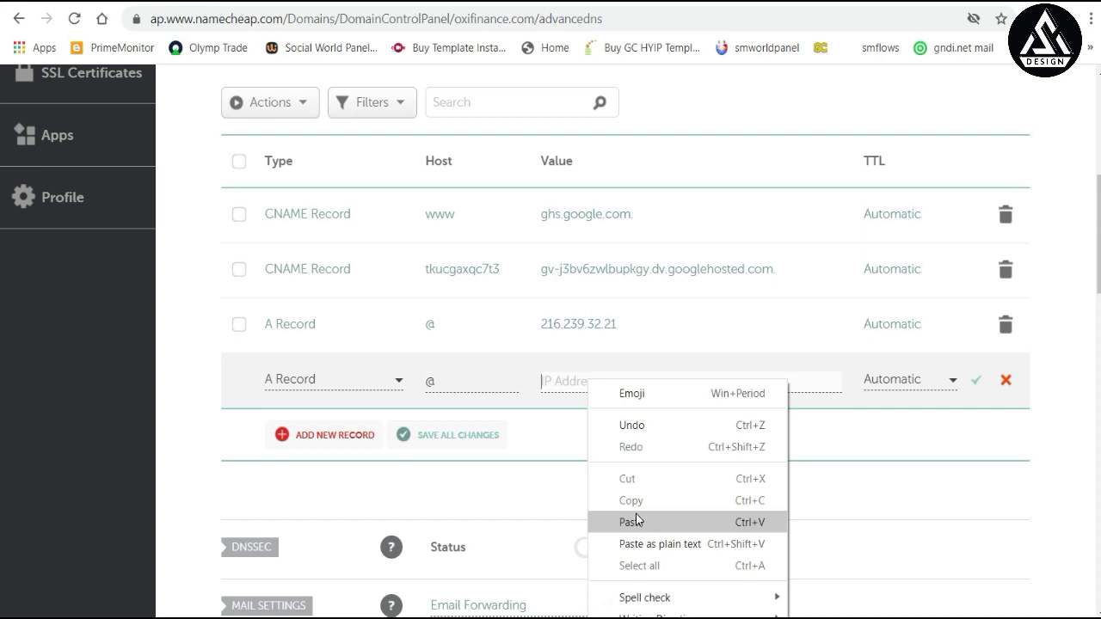
pyautogui.click(636, 521)
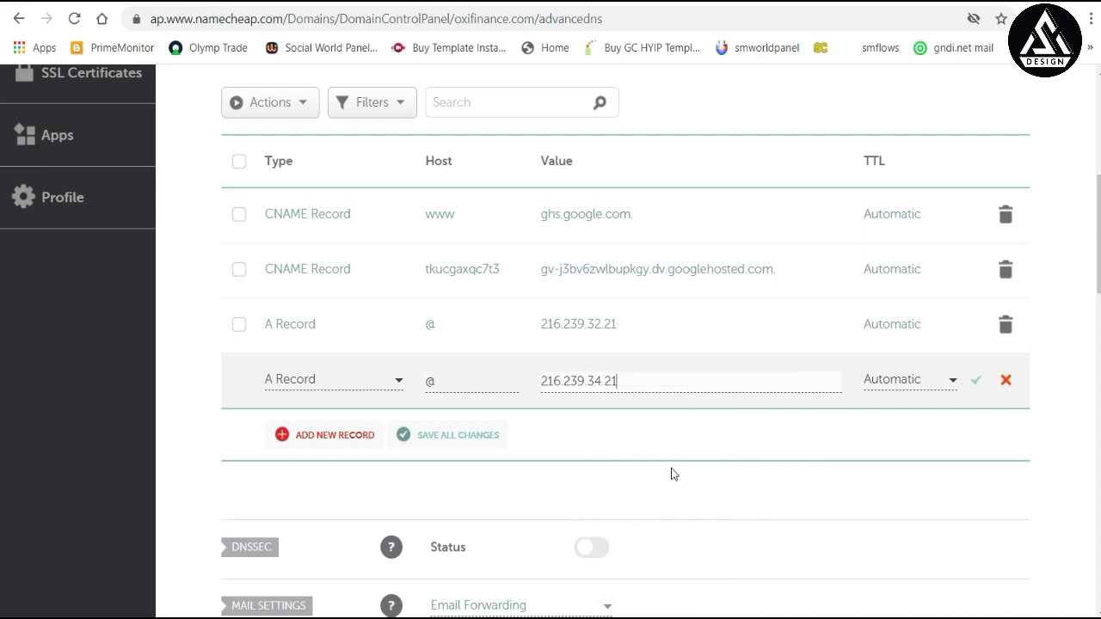
pyautogui.click(972, 383)
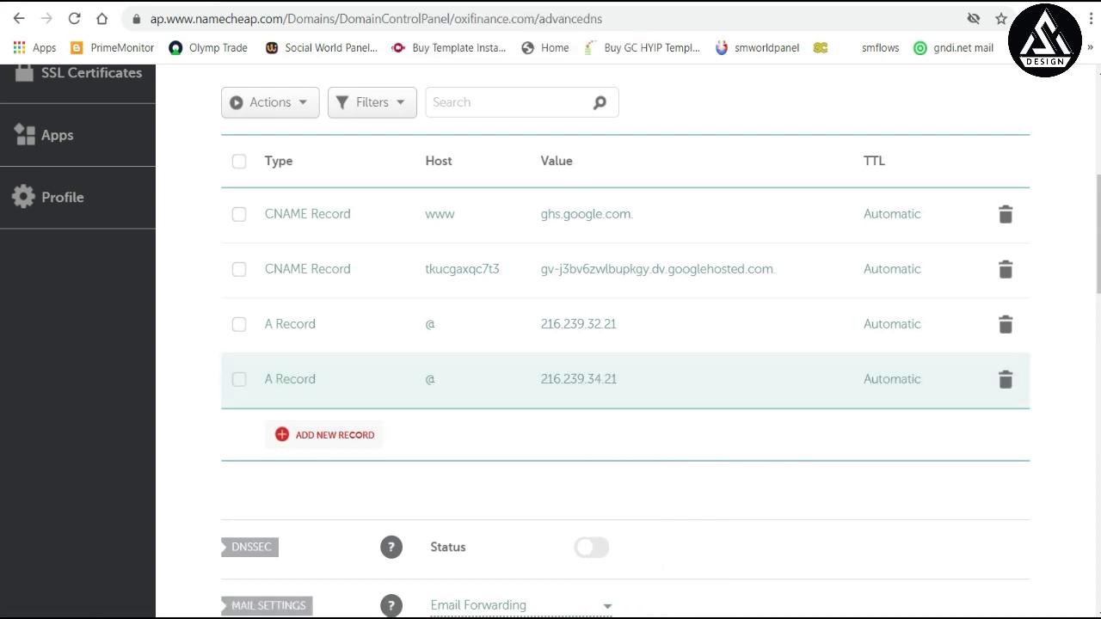
pyautogui.scroll(-2, 275, 262)
# Copy 216.239.36.21 from Blogger Help and add it as another A record
pyautogui.hotkey('ctrl', 'Tab')
pyautogui.scroll(-2, 317, 284)
pyautogui.scroll(2, 317, 284)
pyautogui.doubleClick(168, 299)
pyautogui.rightClick(165, 302)
pyautogui.click(218, 315)
pyautogui.hotkey('ctrl', 'Tab')
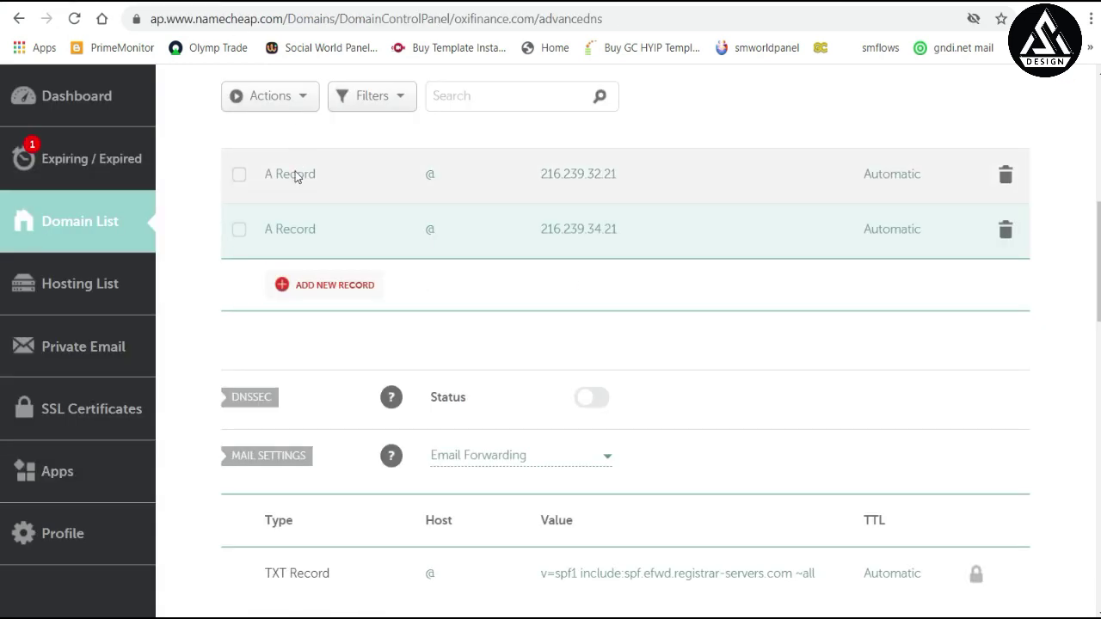
pyautogui.click(295, 285)
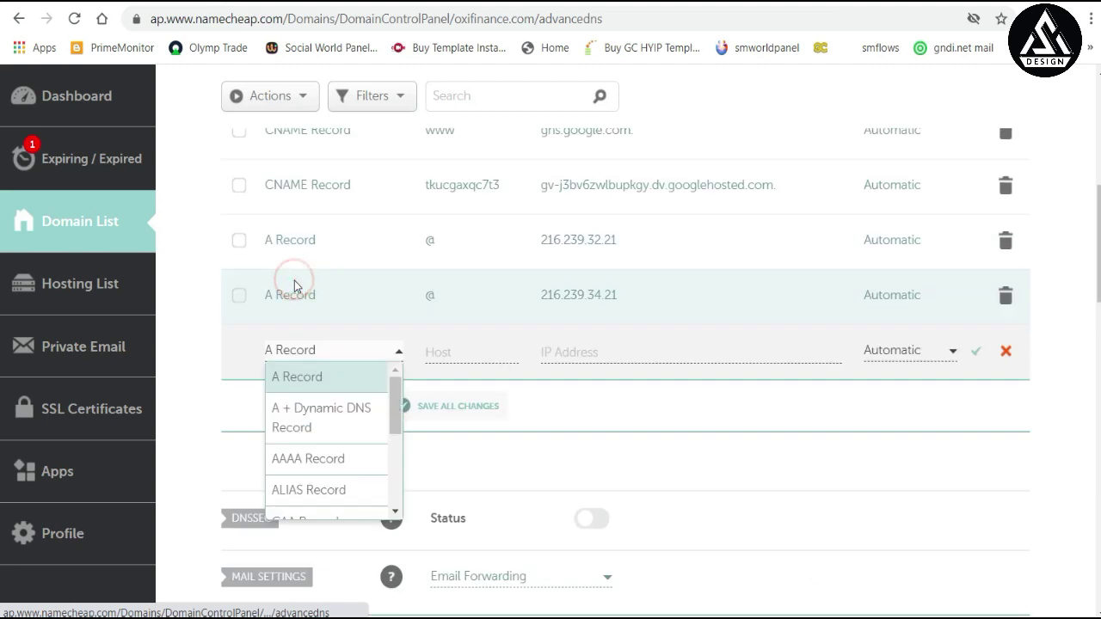
pyautogui.click(303, 376)
pyautogui.click(444, 354)
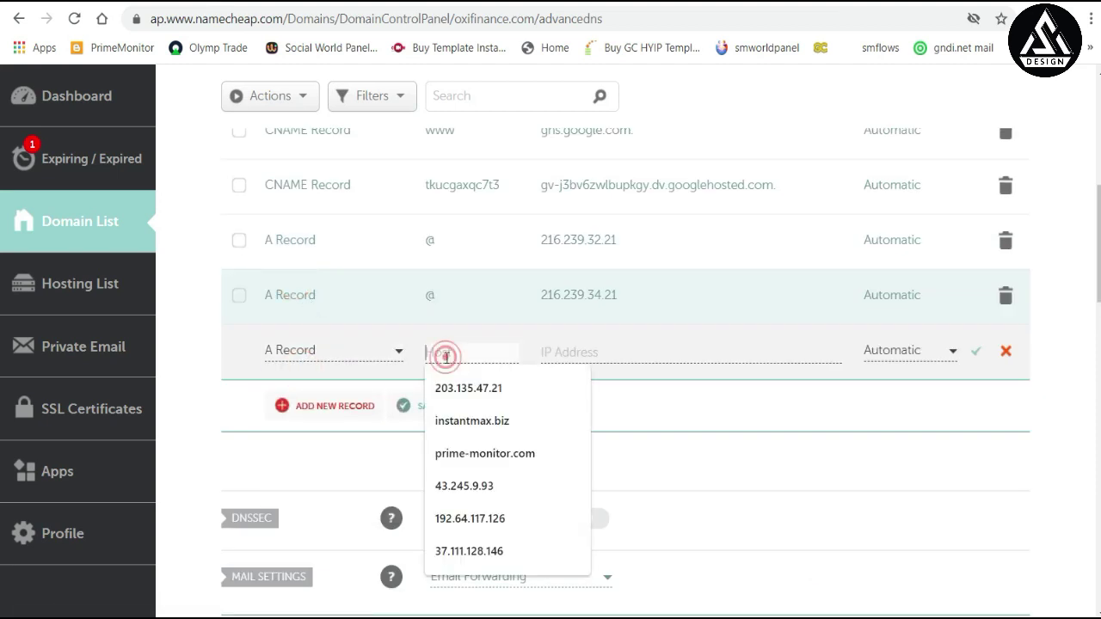
pyautogui.write('A')
pyautogui.write('@')
pyautogui.click(551, 352)
pyautogui.rightClick(570, 351)
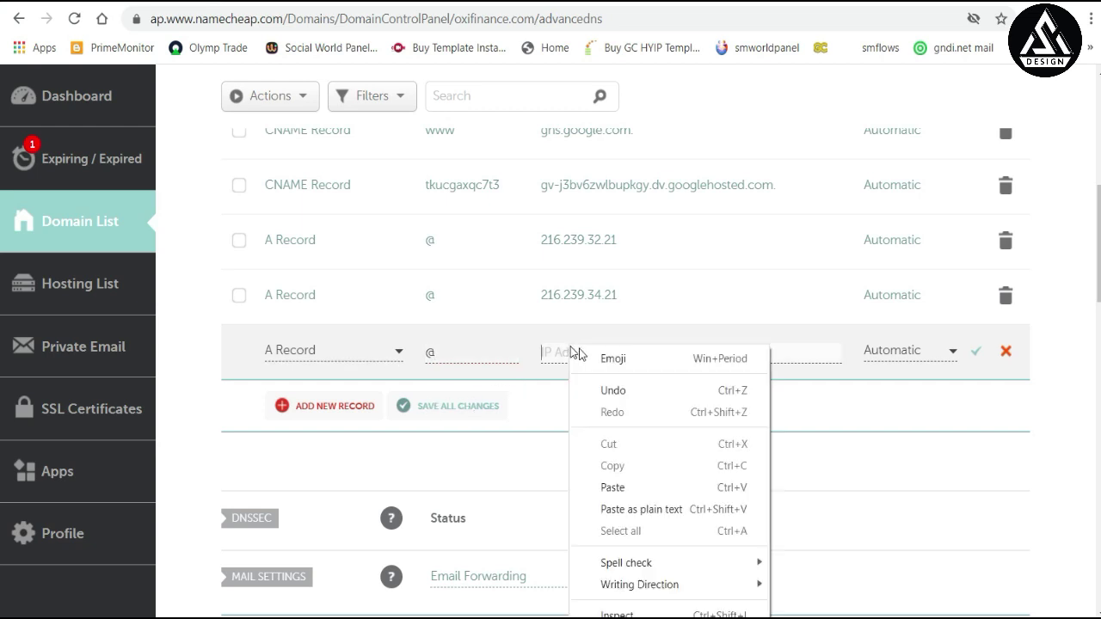
pyautogui.click(603, 489)
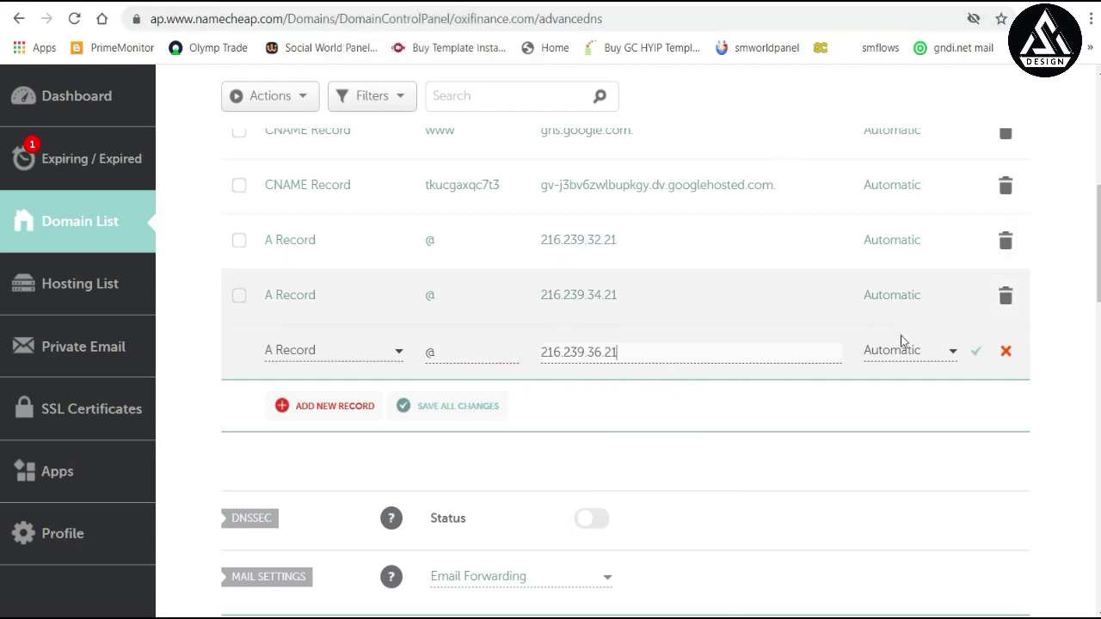
pyautogui.click(975, 351)
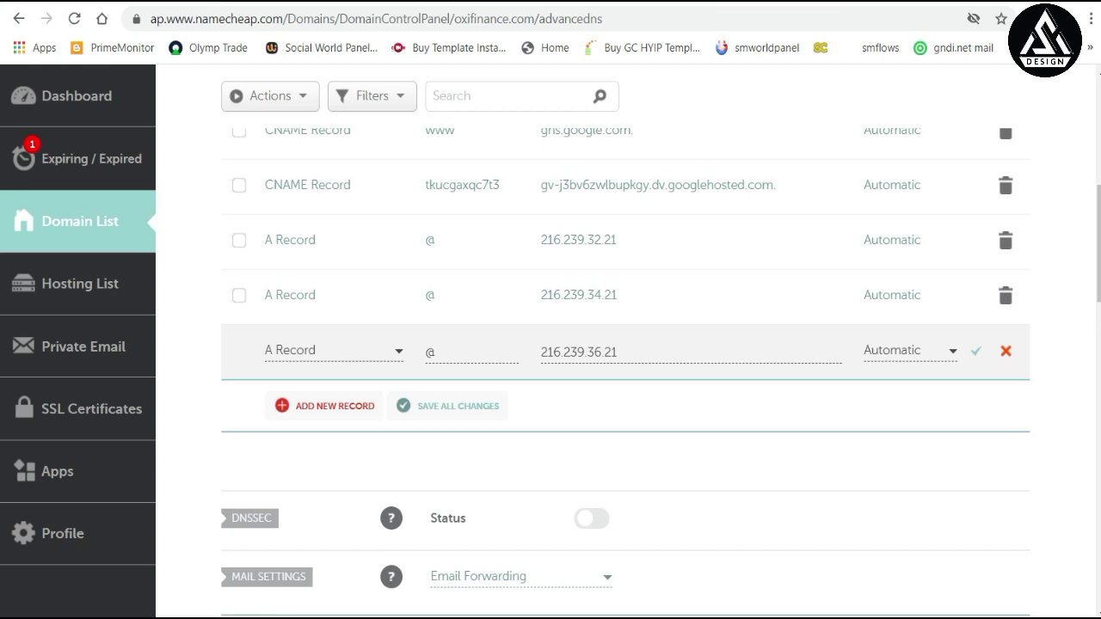
# Copy 216.239.38.21 from Blogger Help and add it as the fourth @ A record
pyautogui.hotkey('ctrl', 'Tab')
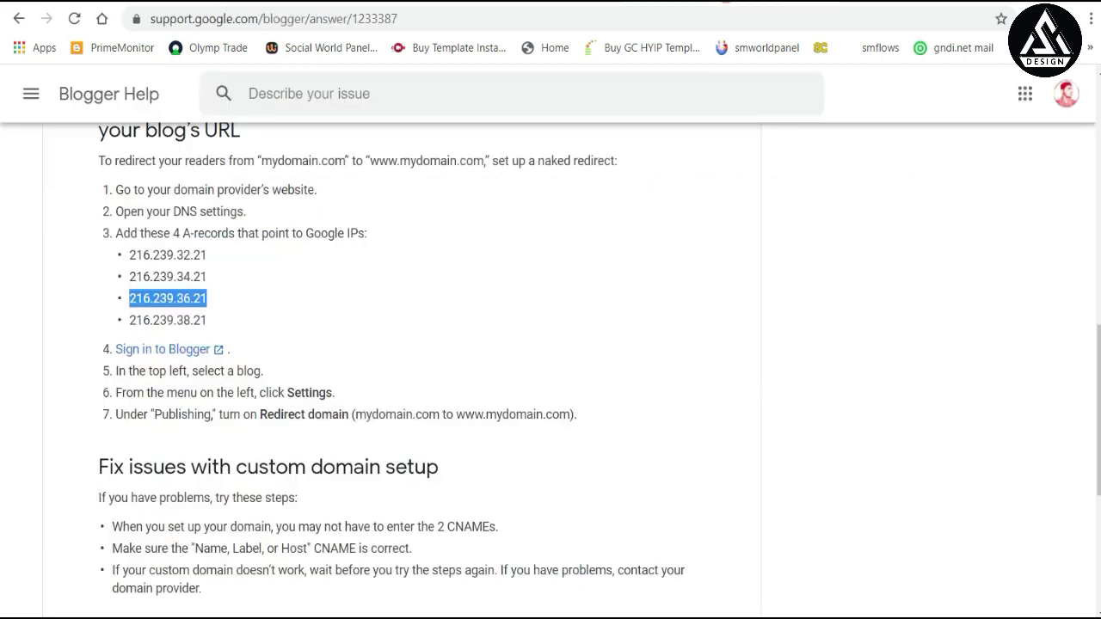
pyautogui.doubleClick(153, 320)
pyautogui.rightClick(209, 319)
pyautogui.click(216, 335)
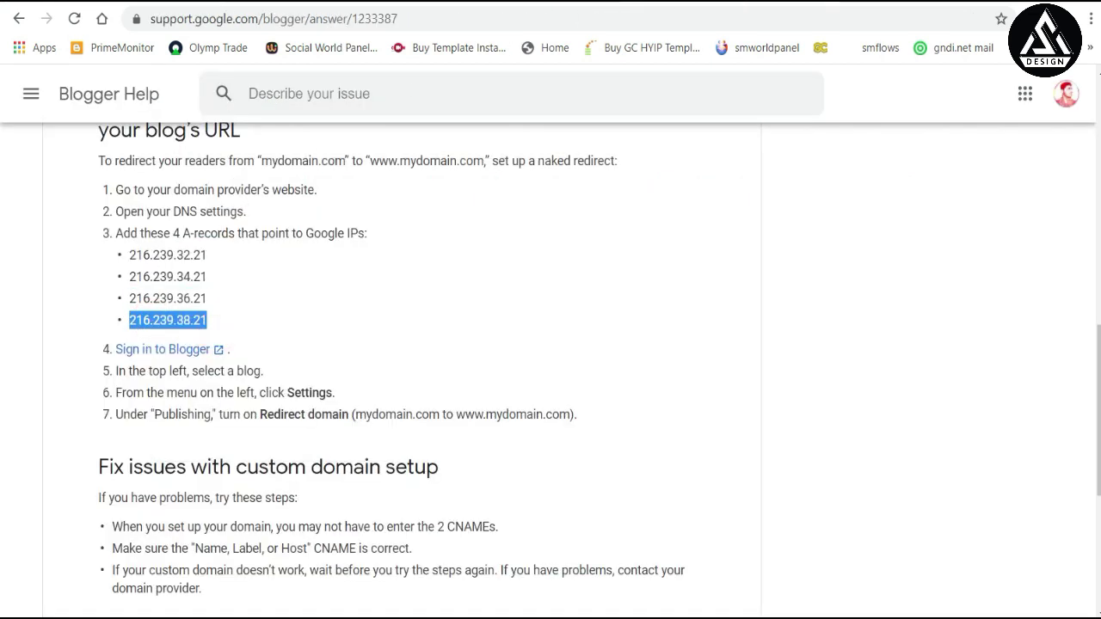
pyautogui.hotkey('ctrl', 'shift', 'Tab')
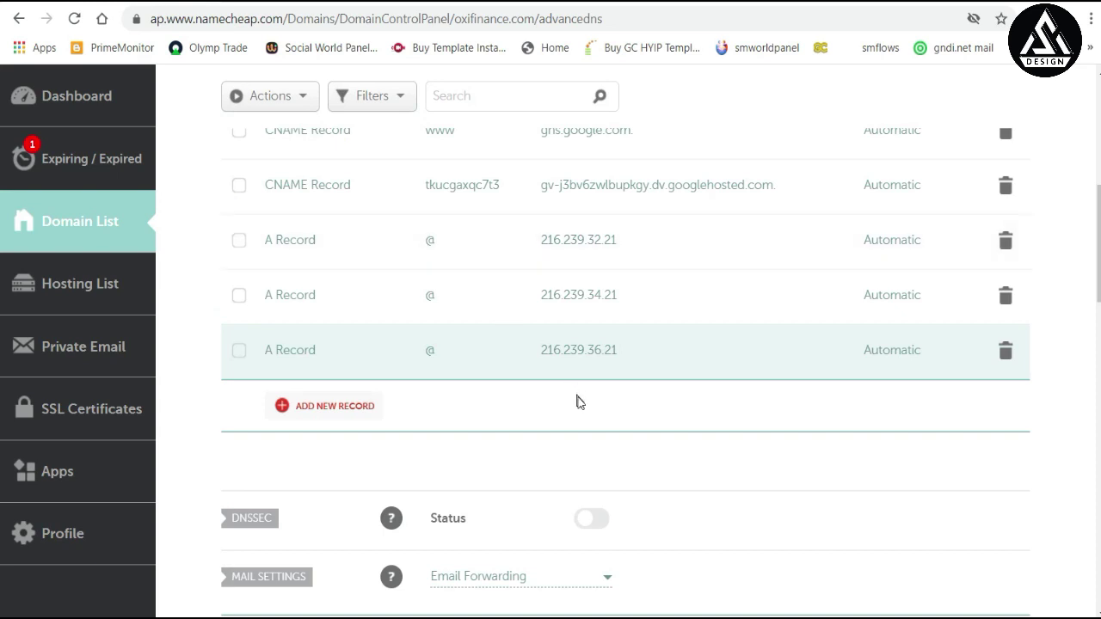
pyautogui.click(360, 412)
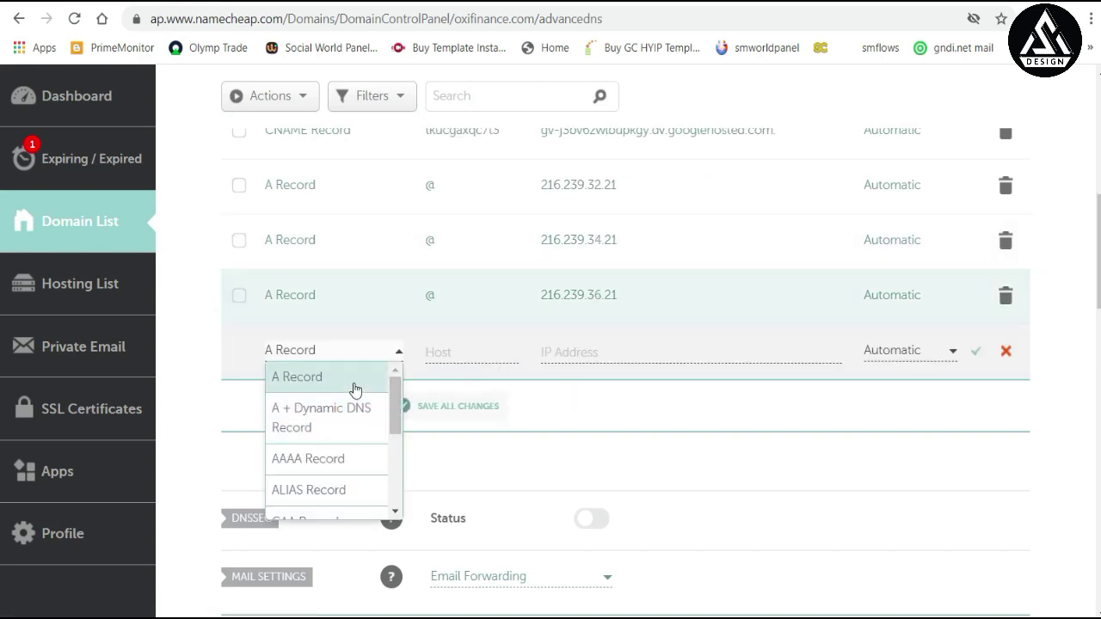
pyautogui.click(315, 379)
pyautogui.click(463, 354)
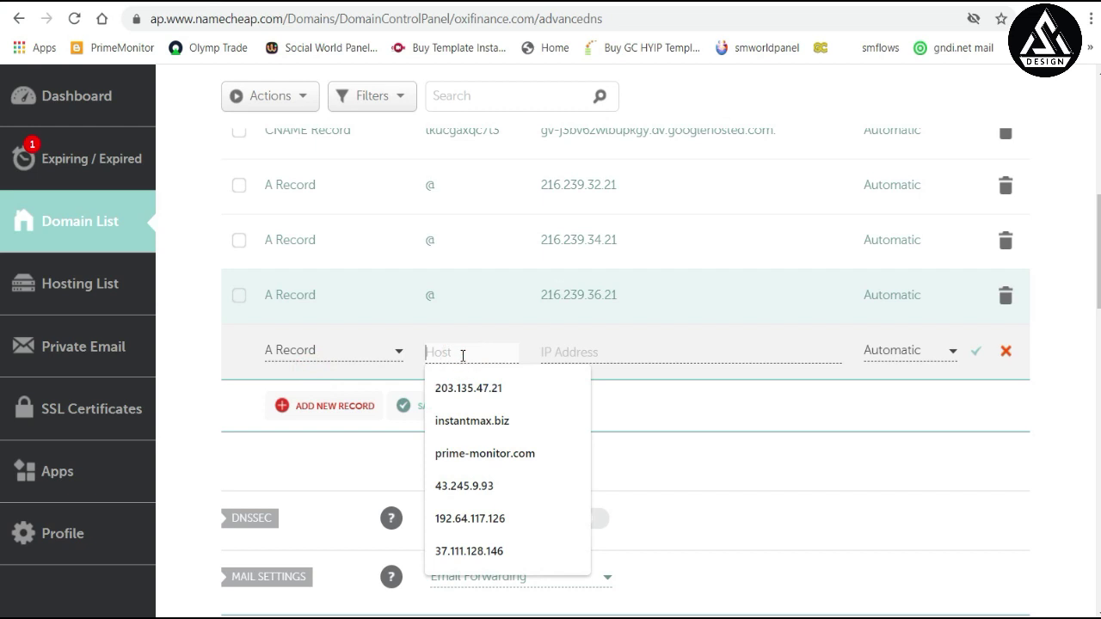
pyautogui.write('@')
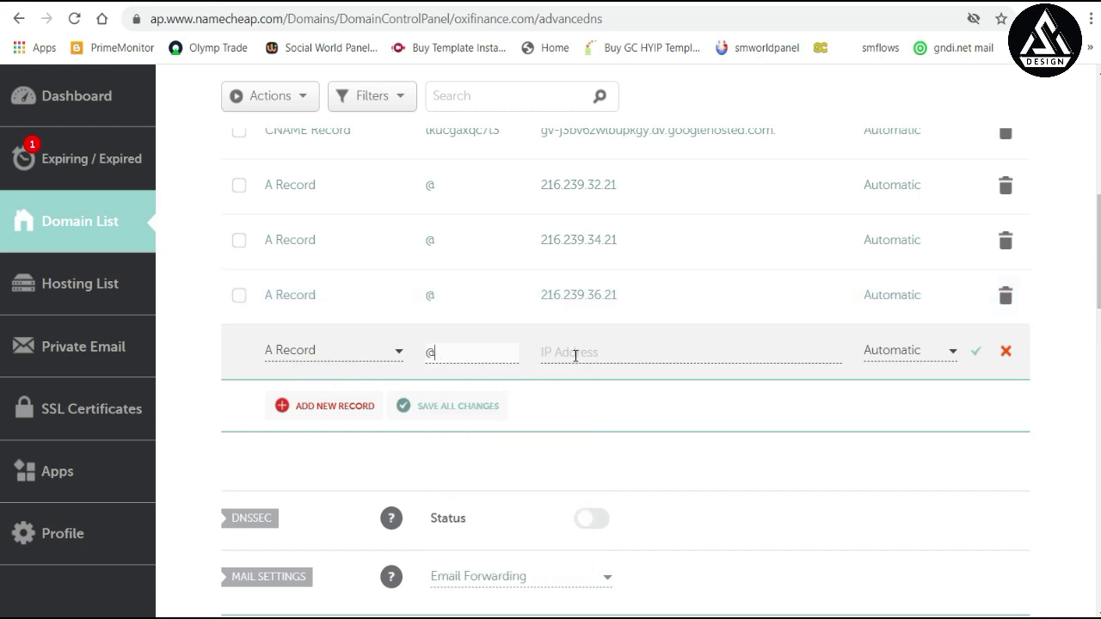
pyautogui.rightClick(574, 352)
pyautogui.click(618, 494)
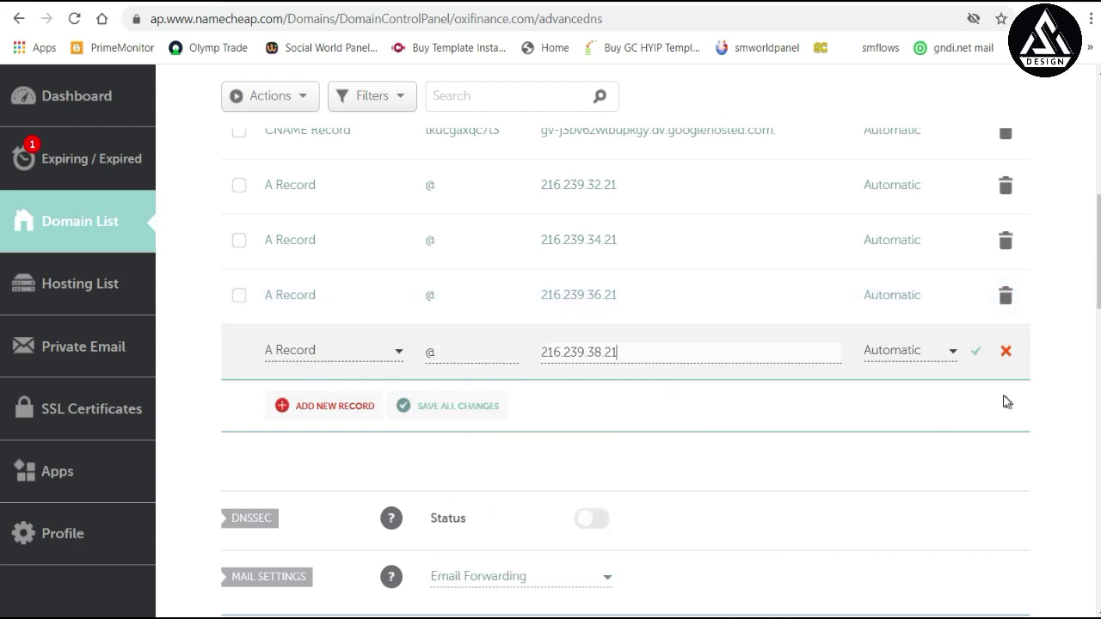
pyautogui.click(976, 351)
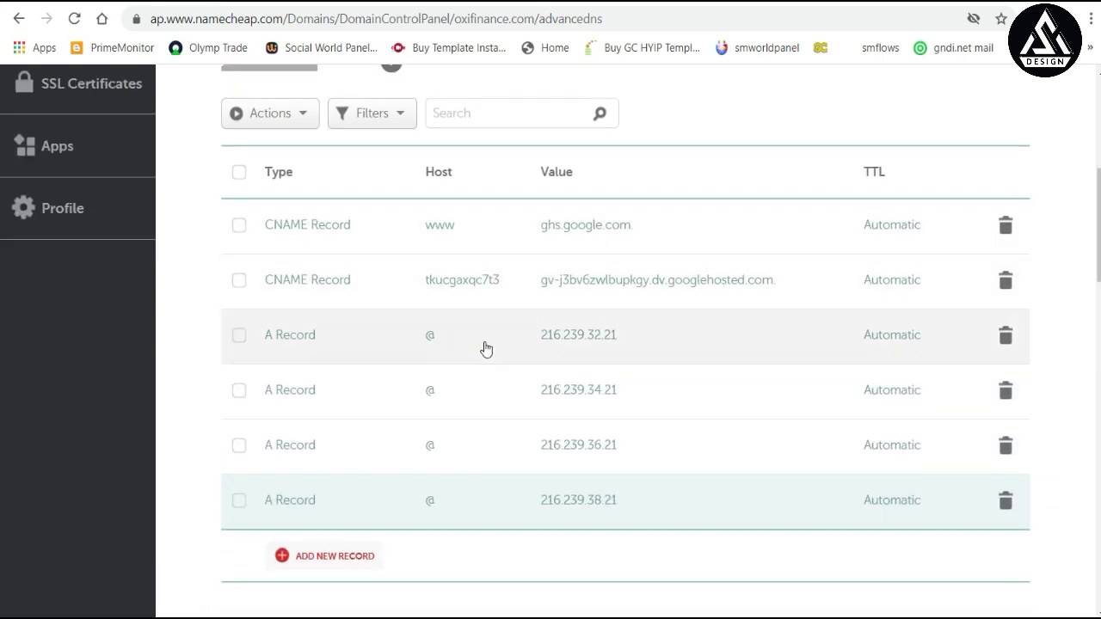
pyautogui.scroll(-2, 447, 423)
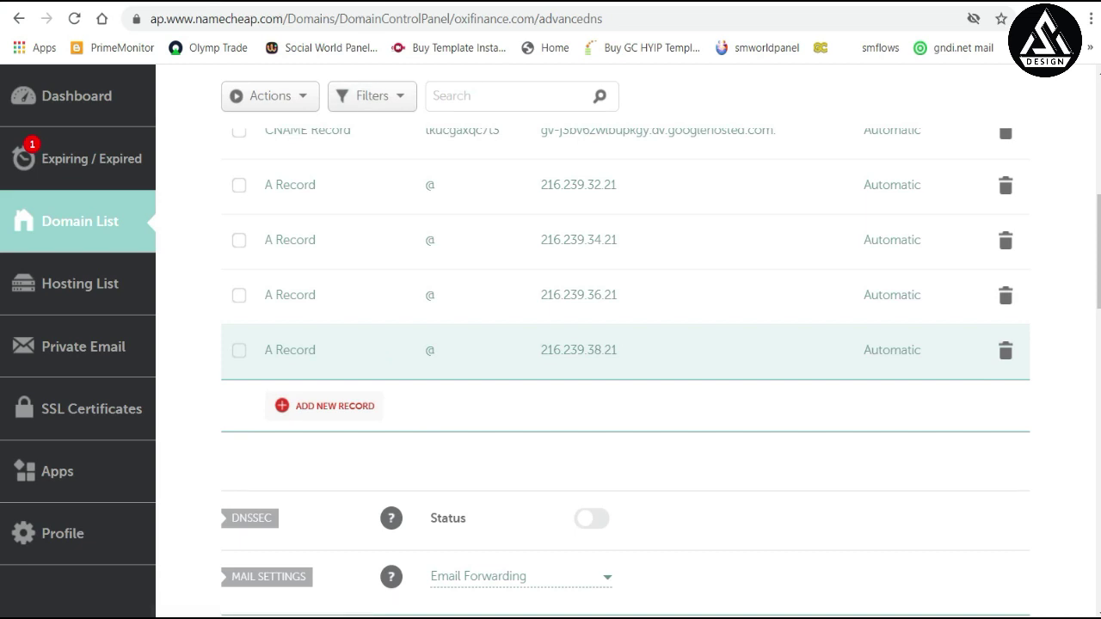
pyautogui.hotkey('ctrl', 'Tab')
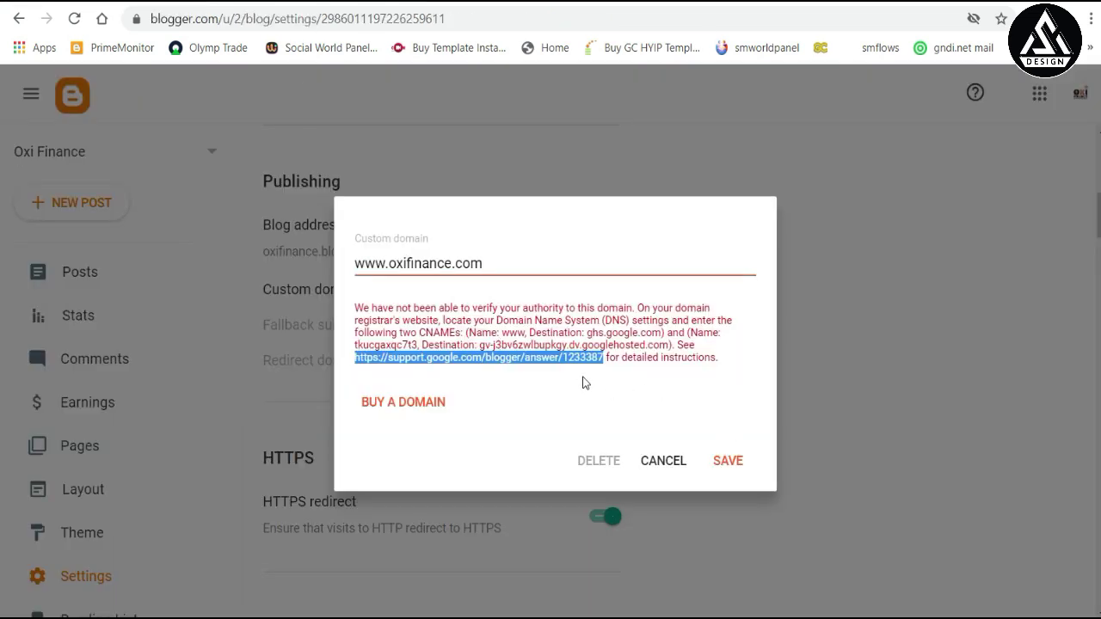
pyautogui.click(722, 461)
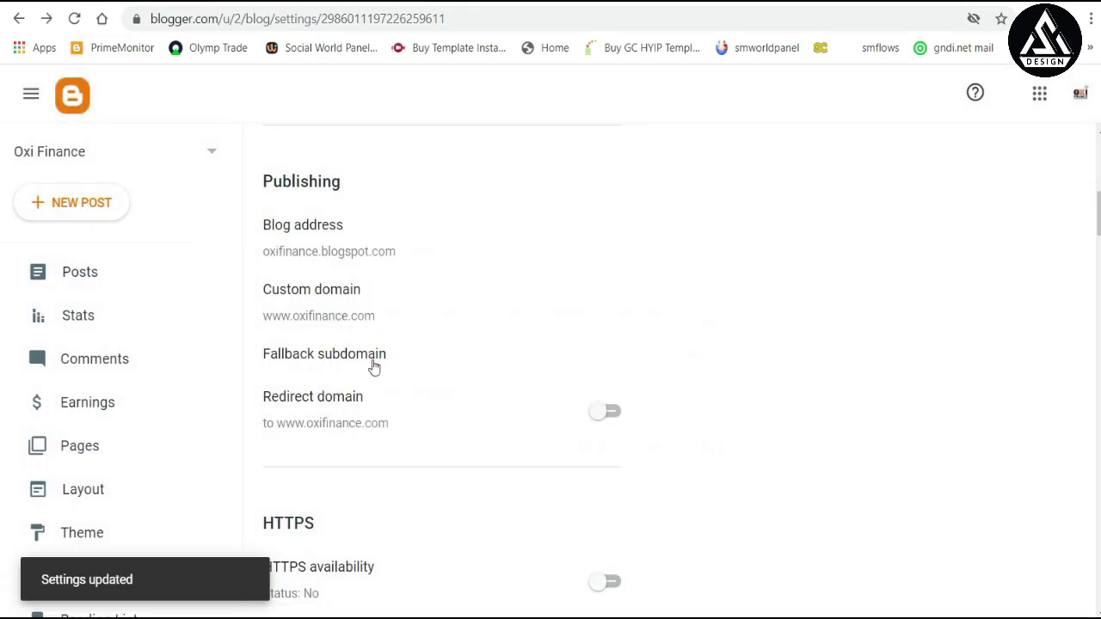
pyautogui.click(273, 293)
pyautogui.moveTo(276, 295); pyautogui.dragTo(375, 298)
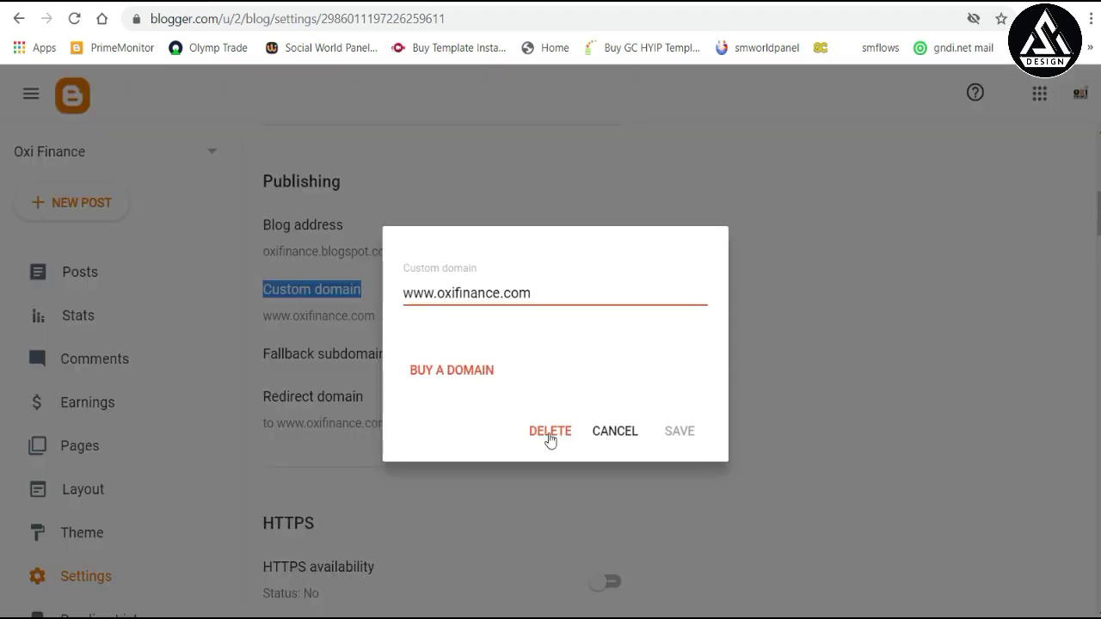
pyautogui.click(623, 437)
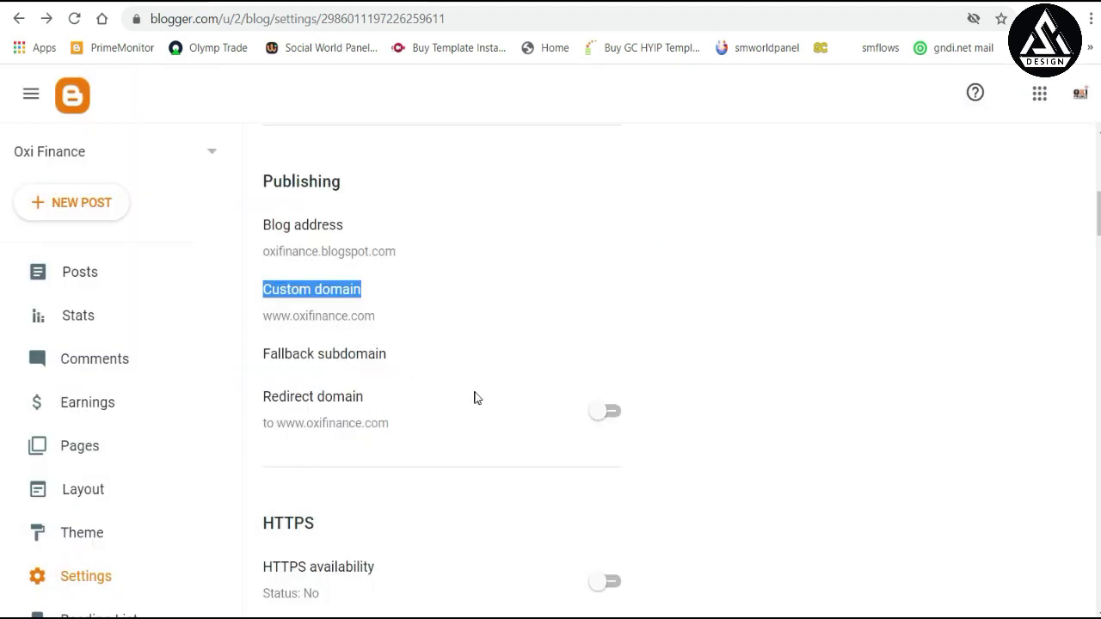
pyautogui.scroll(-3, 487, 388)
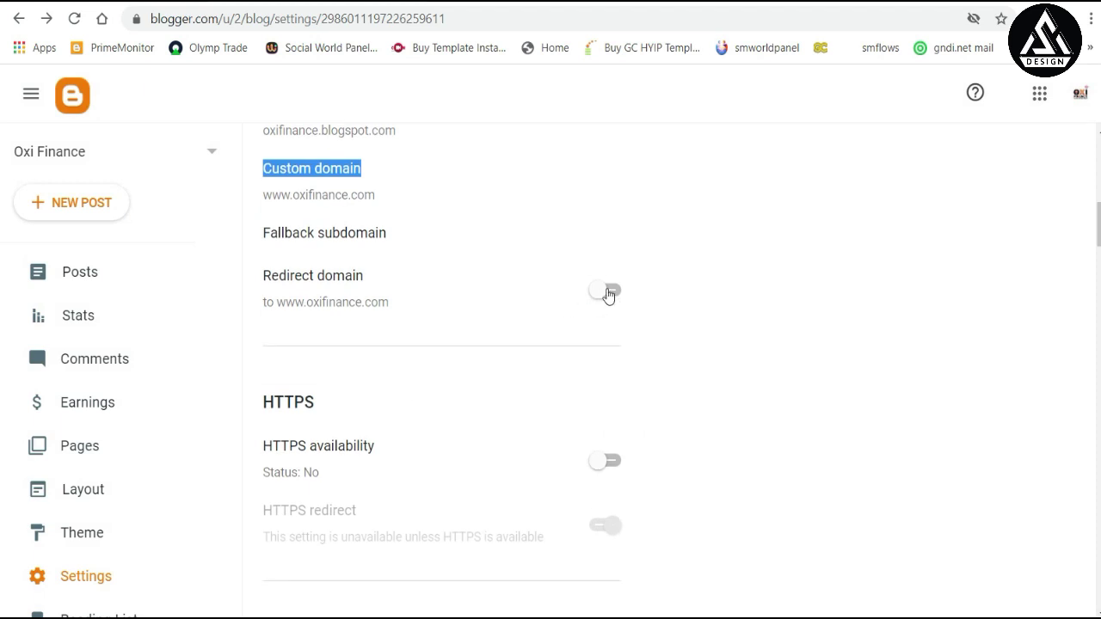
pyautogui.click(608, 293)
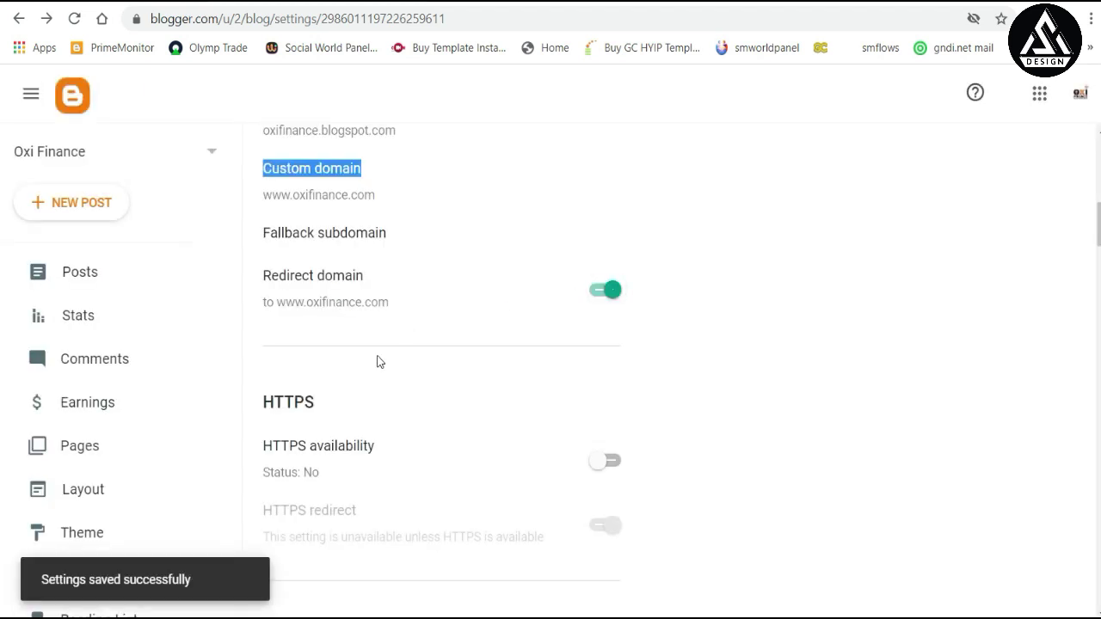
pyautogui.scroll(-3, 401, 366)
pyautogui.click(606, 342)
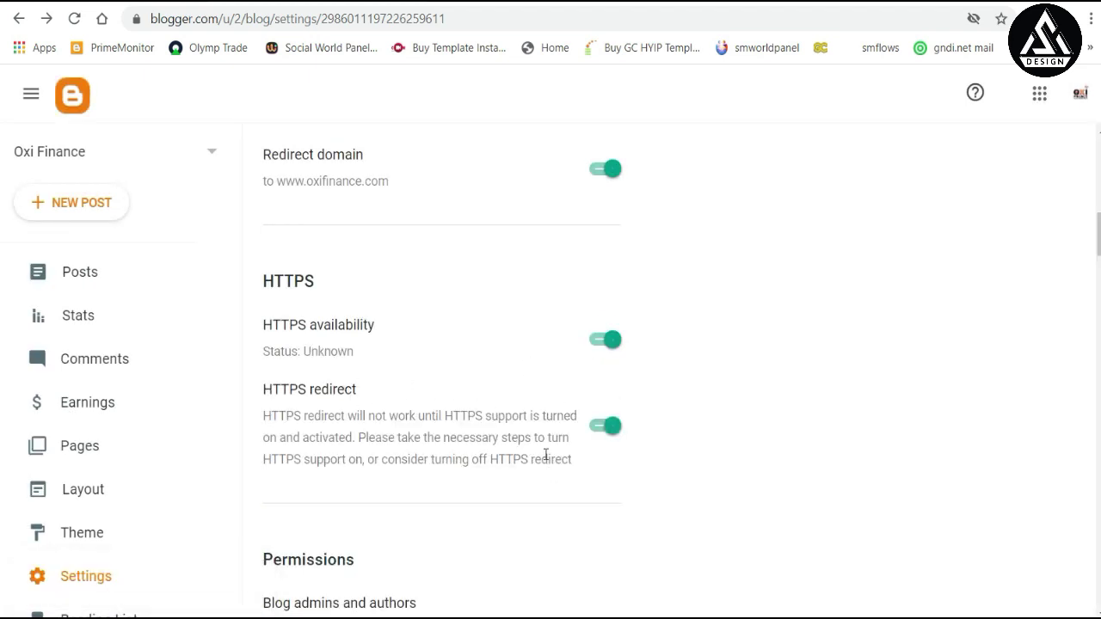
pyautogui.click(491, 7)
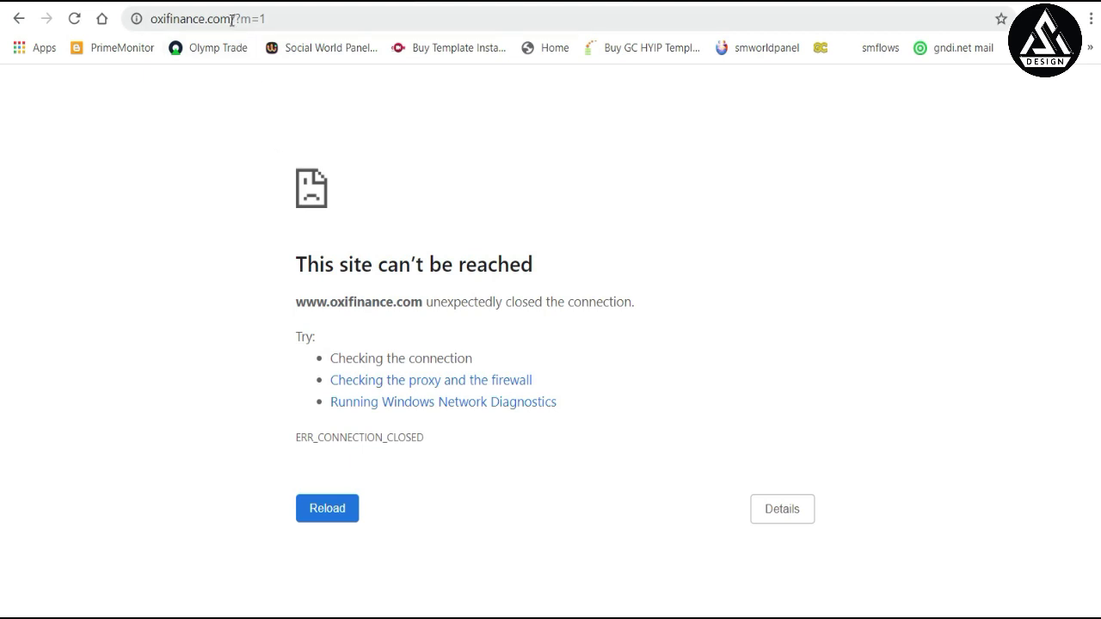
pyautogui.moveTo(230, 18); pyautogui.dragTo(263, 18)
pyautogui.press('BackSpace')
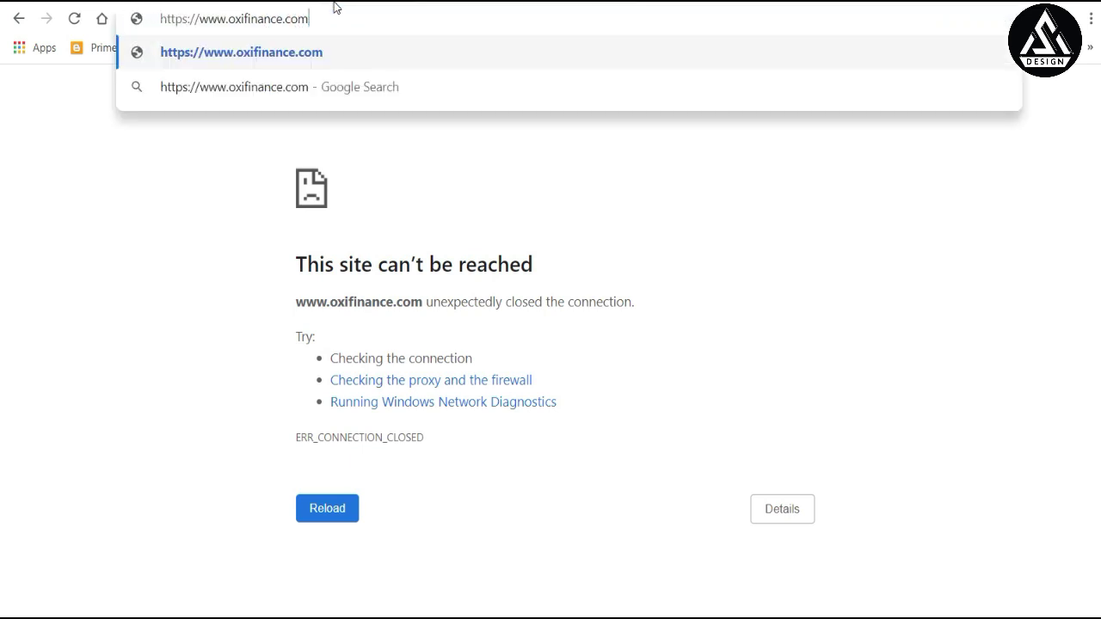
pyautogui.press('Return')
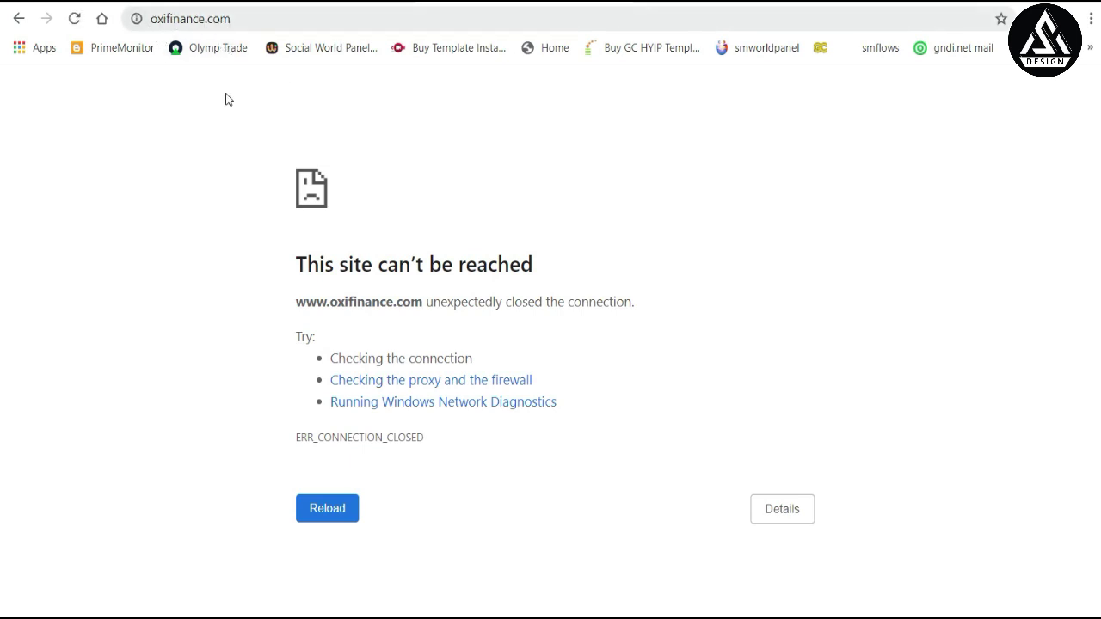
pyautogui.moveTo(296, 264); pyautogui.dragTo(555, 321)
pyautogui.click(553, 315)
# Reload oxifinance.com, then go back to the Blogger settings page
pyautogui.click(257, 21)
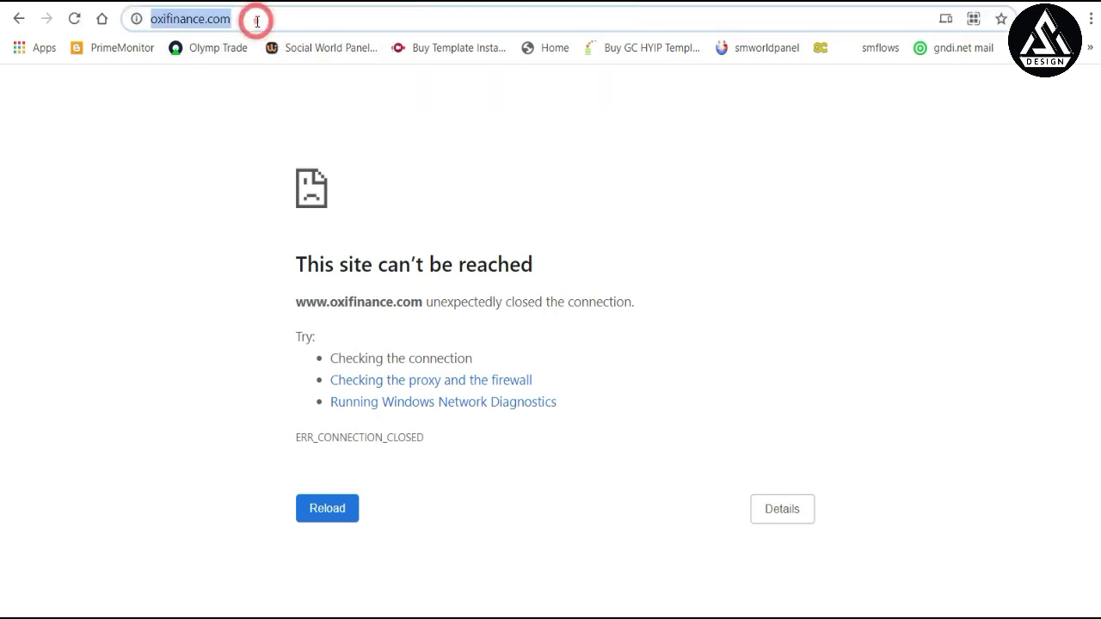
pyautogui.press('Return')
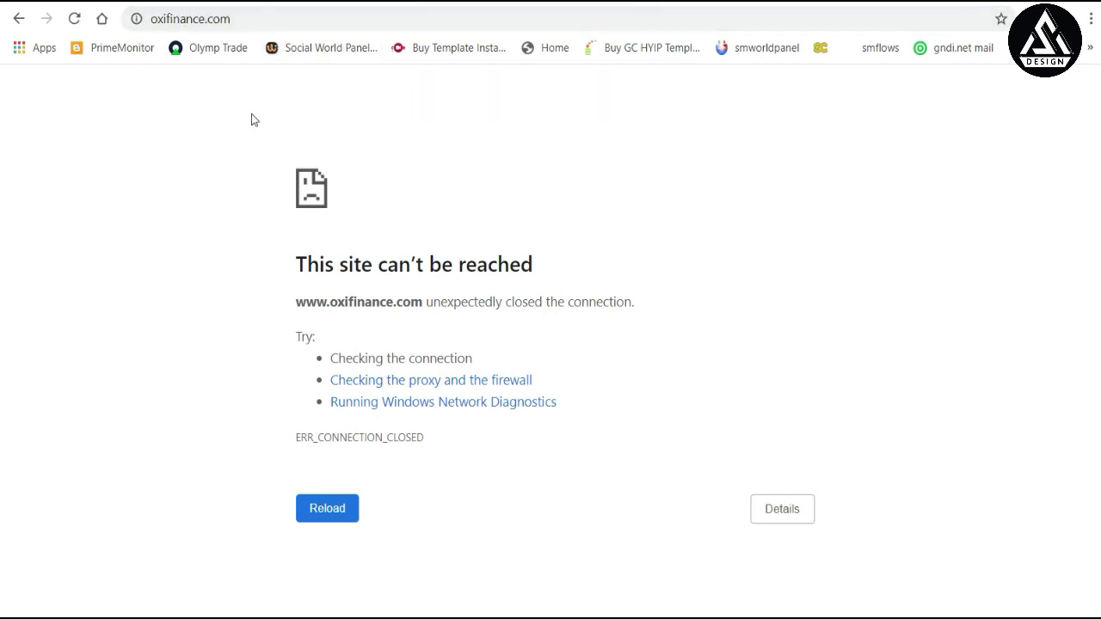
pyautogui.hotkey('alt', 'Left')
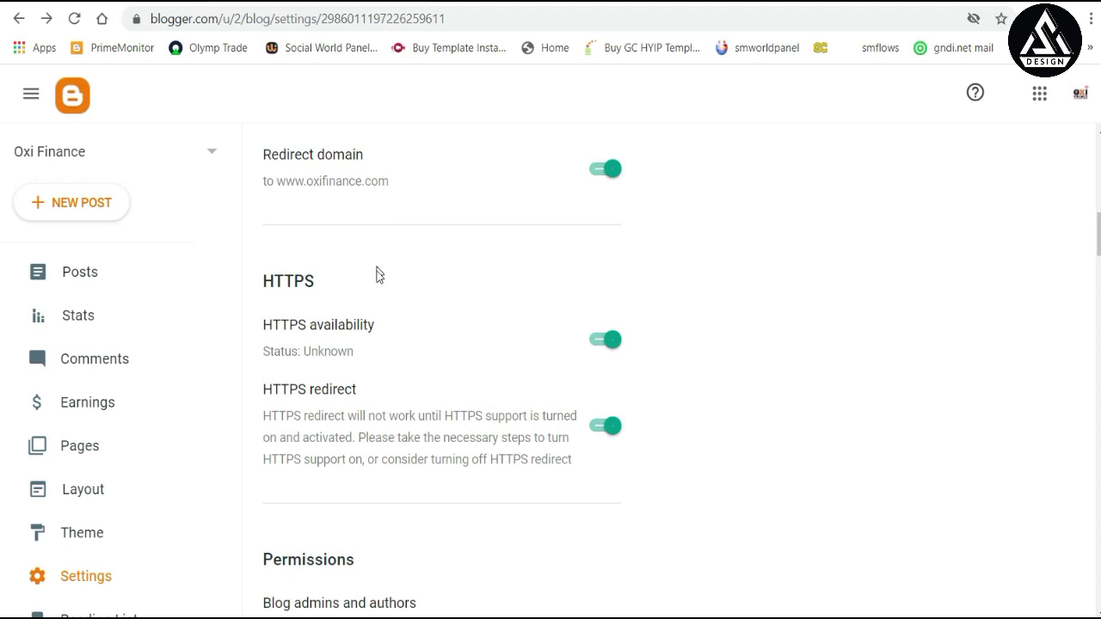
pyautogui.scroll(-3, 316, 368)
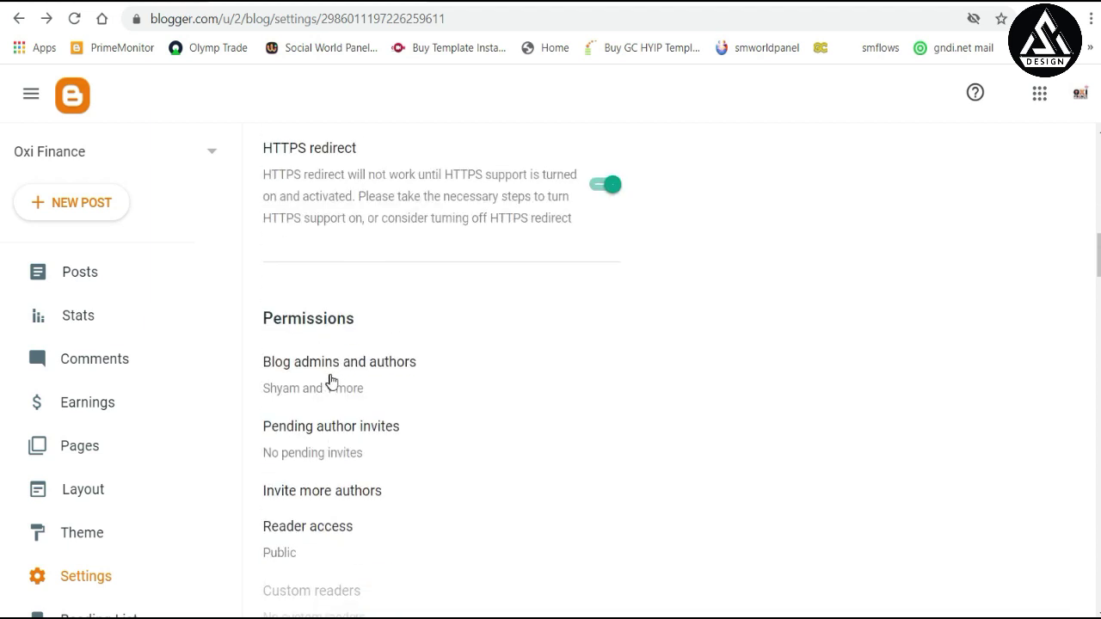
pyautogui.scroll(-3, 331, 381)
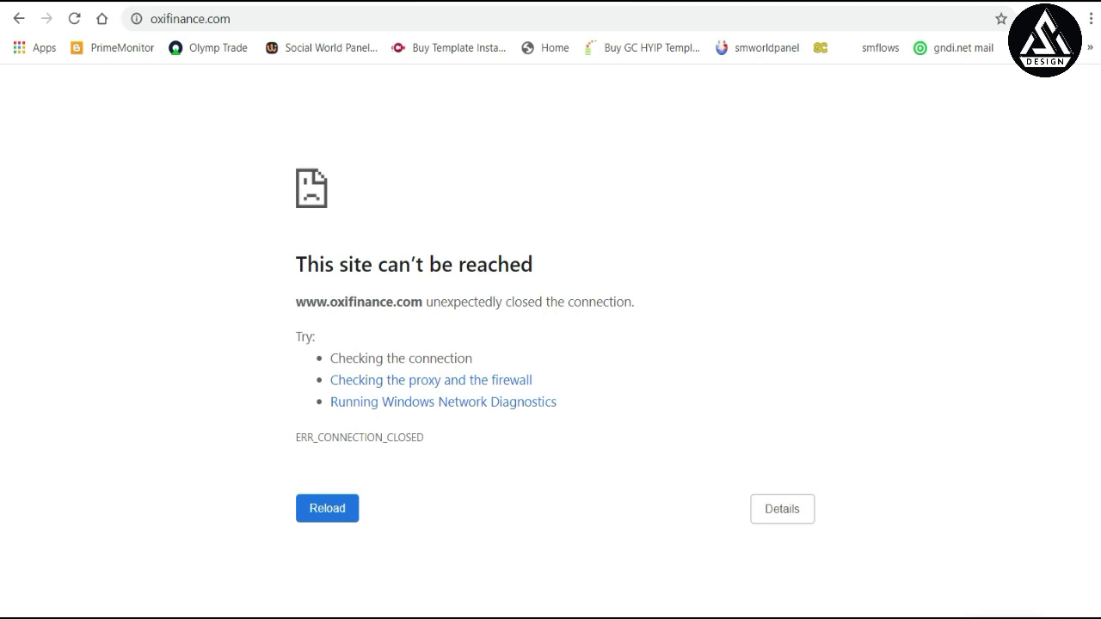
pyautogui.click(892, 572)
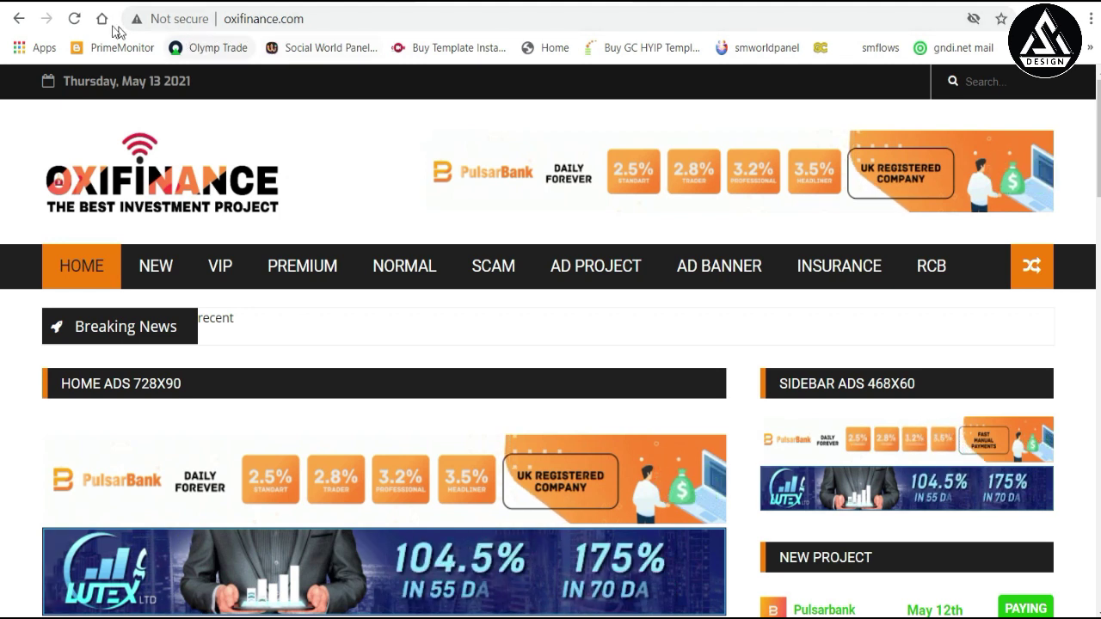
pyautogui.click(226, 18)
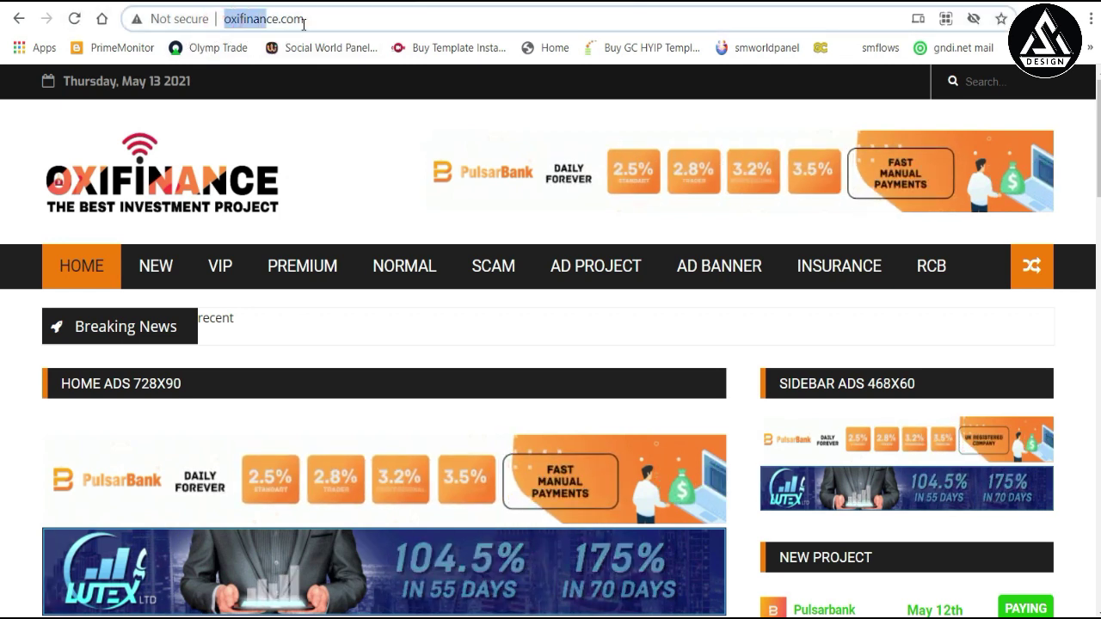
pyautogui.click(328, 11)
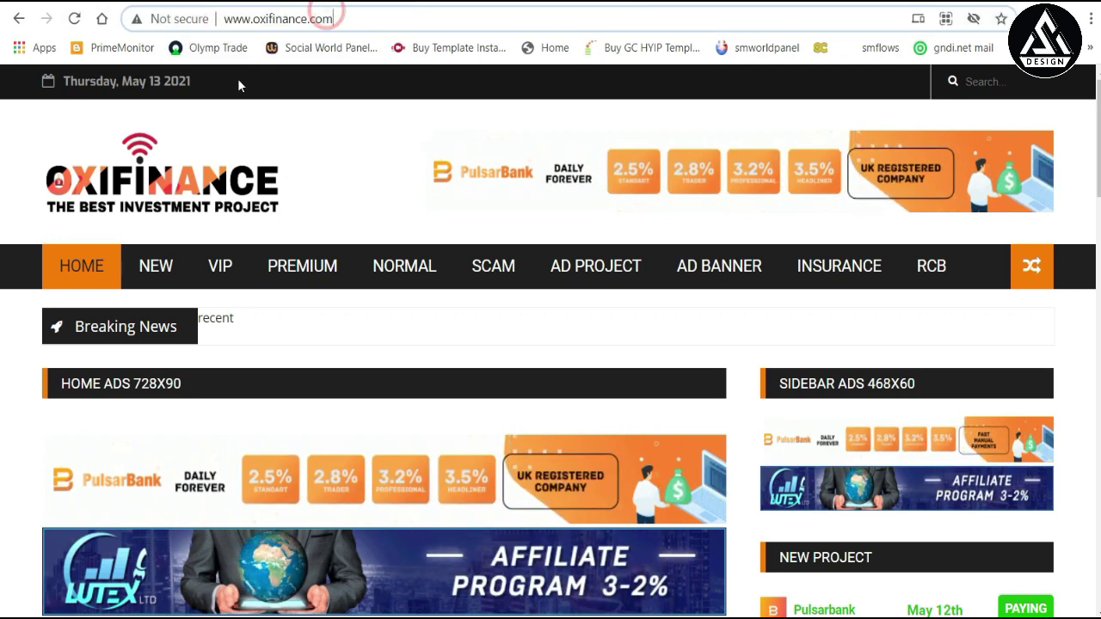
pyautogui.click(74, 18)
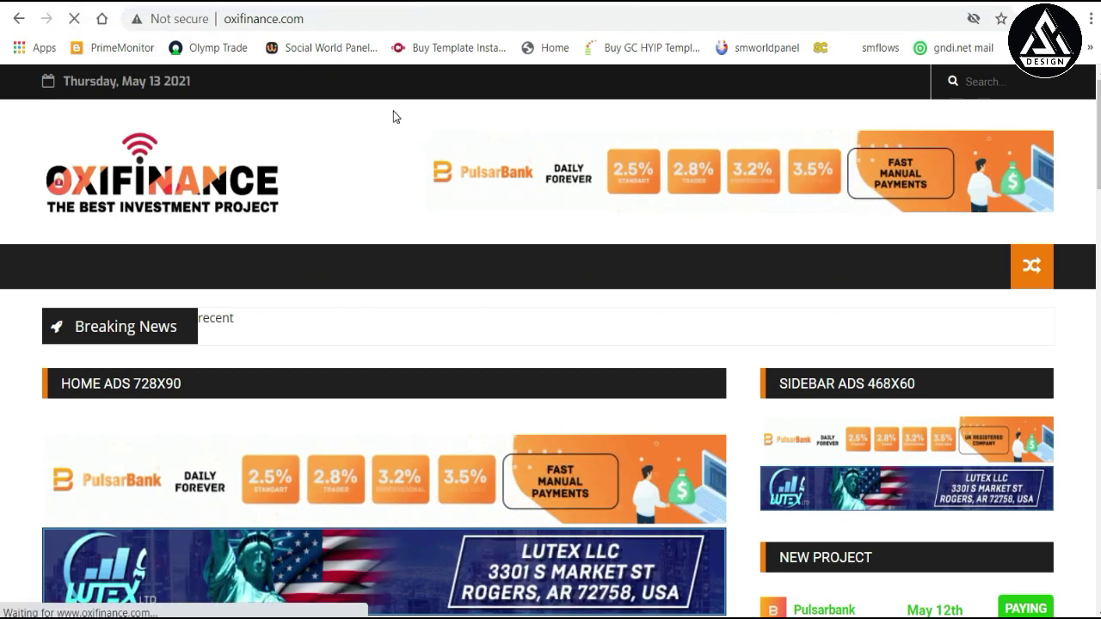
pyautogui.scroll(-10, 379, 155)
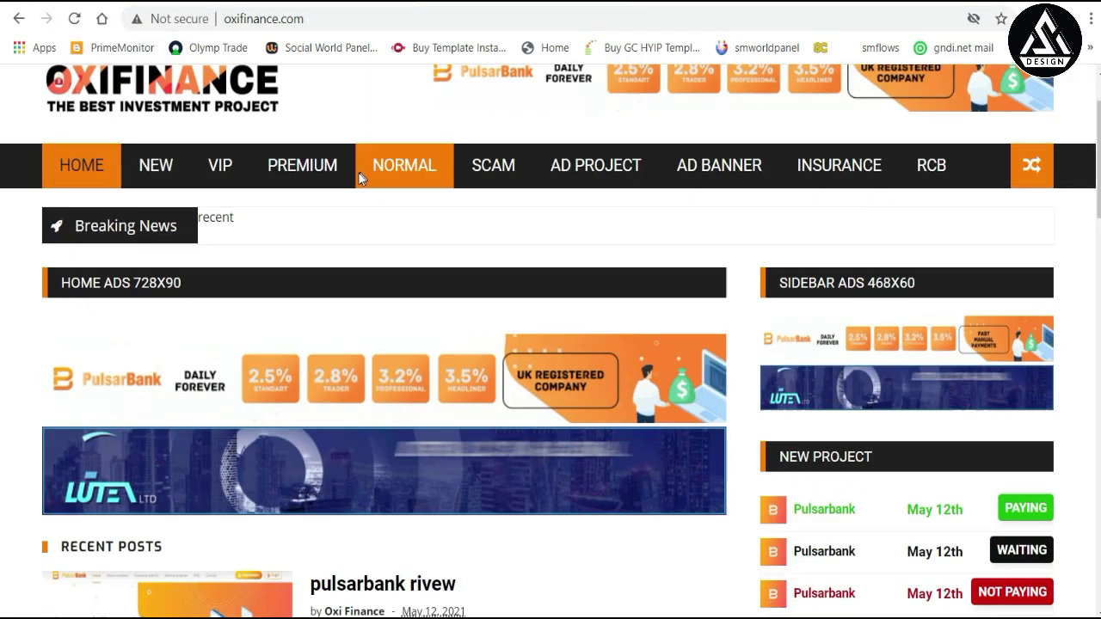
pyautogui.scroll(-10, 437, 197)
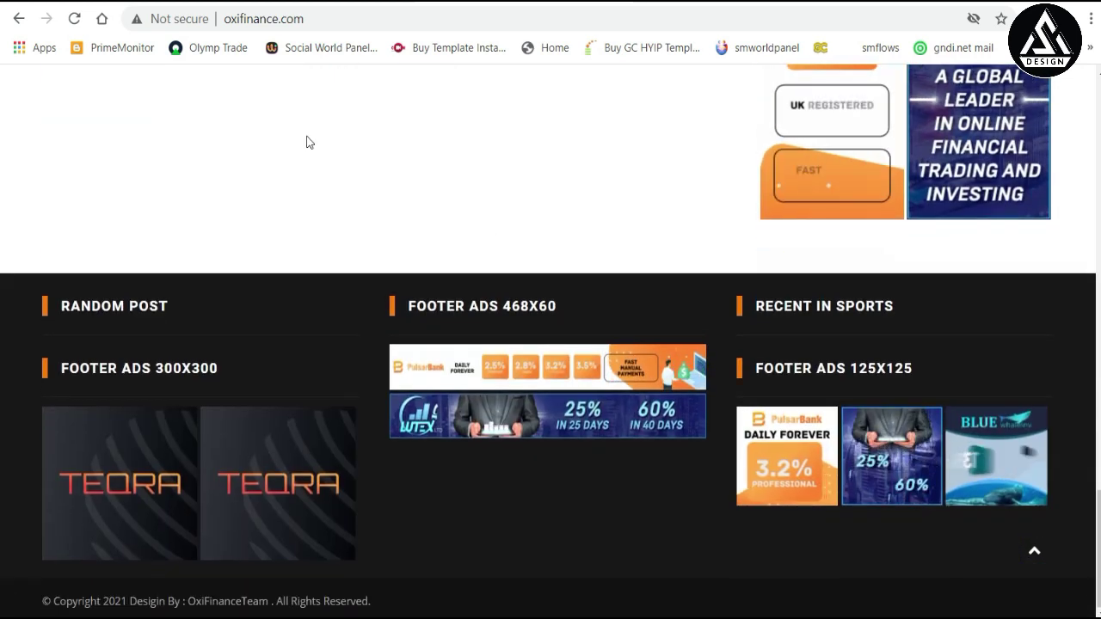
pyautogui.scroll(10, 319, 120)
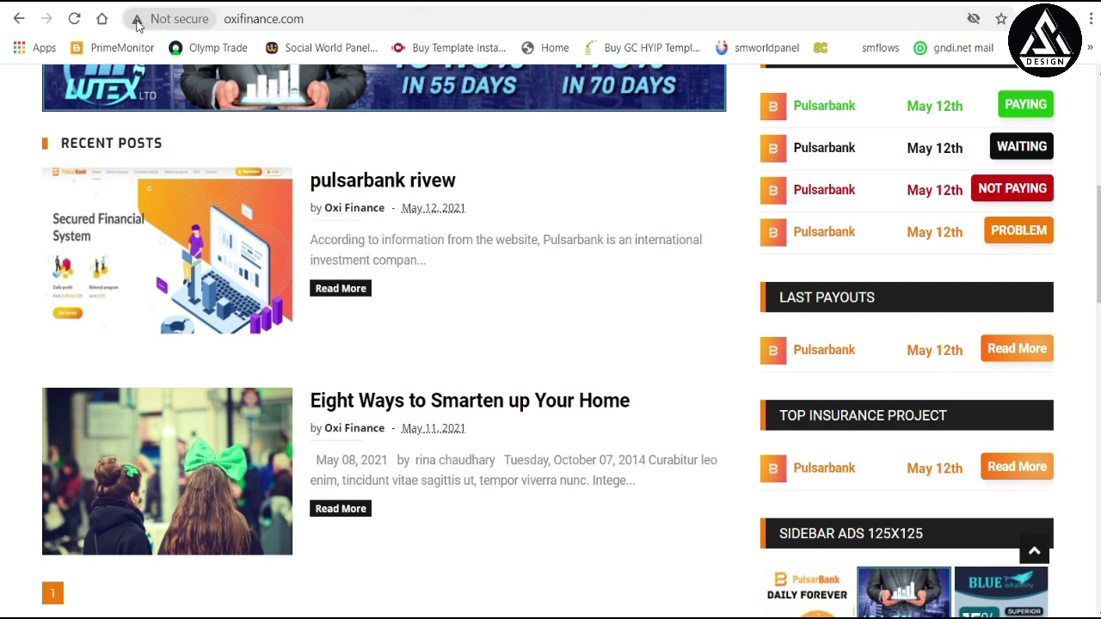
# View the site's Not secure connection details, then close them
pyautogui.click(176, 19)
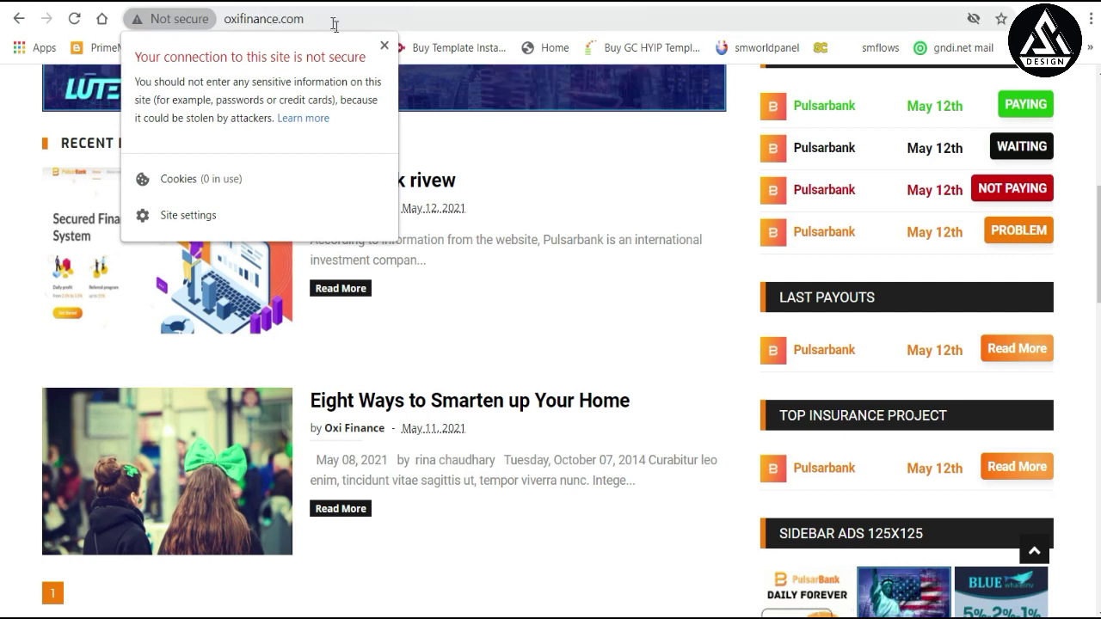
pyautogui.click(383, 44)
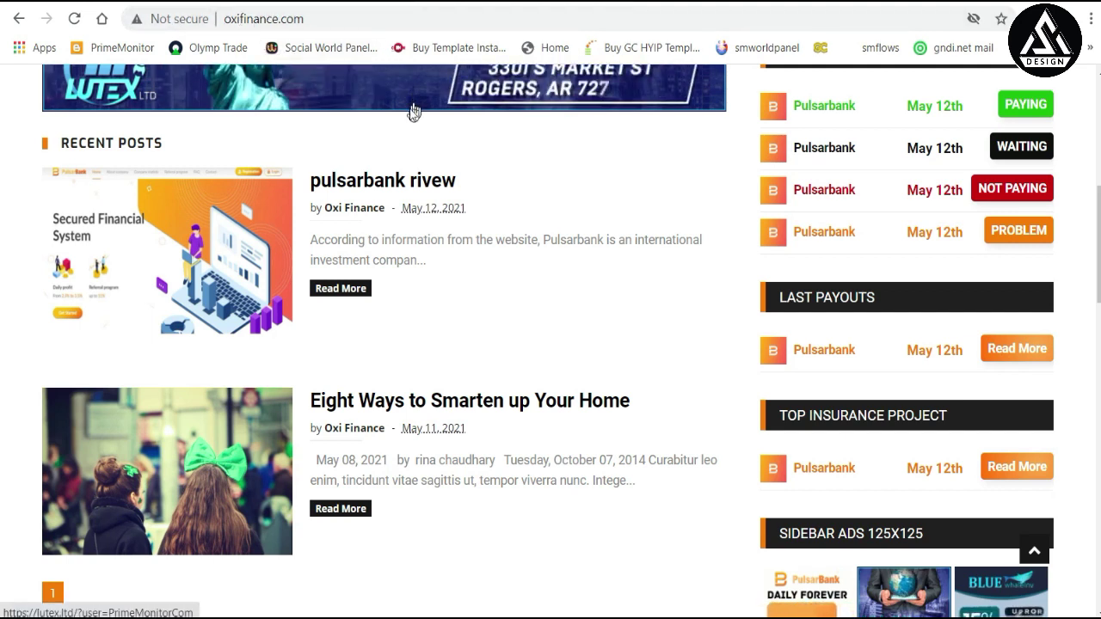
pyautogui.scroll(15, 412, 112)
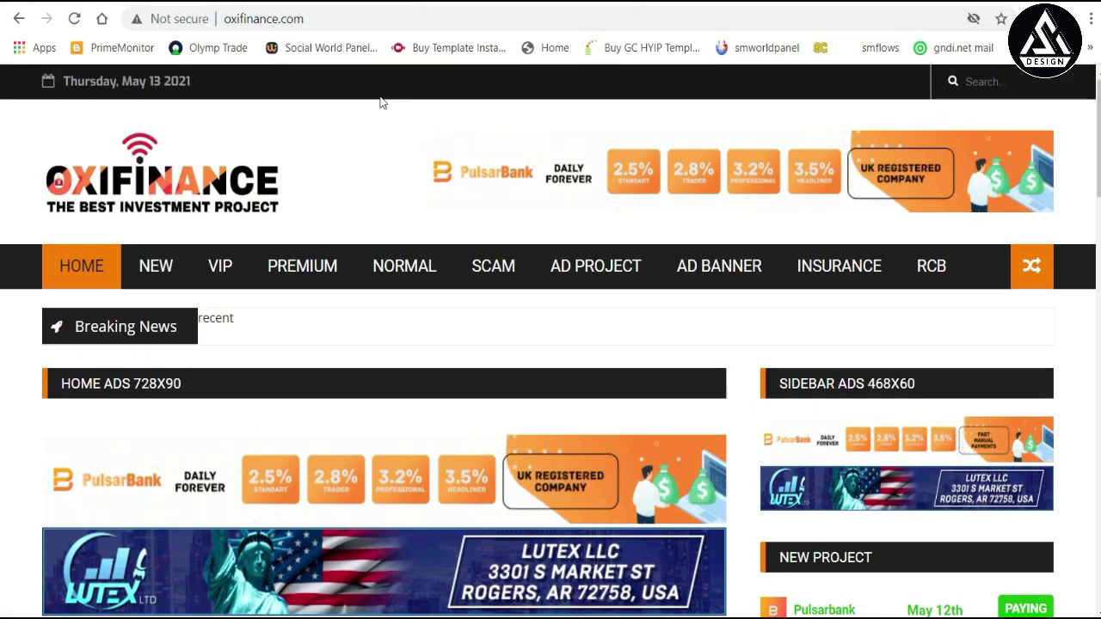